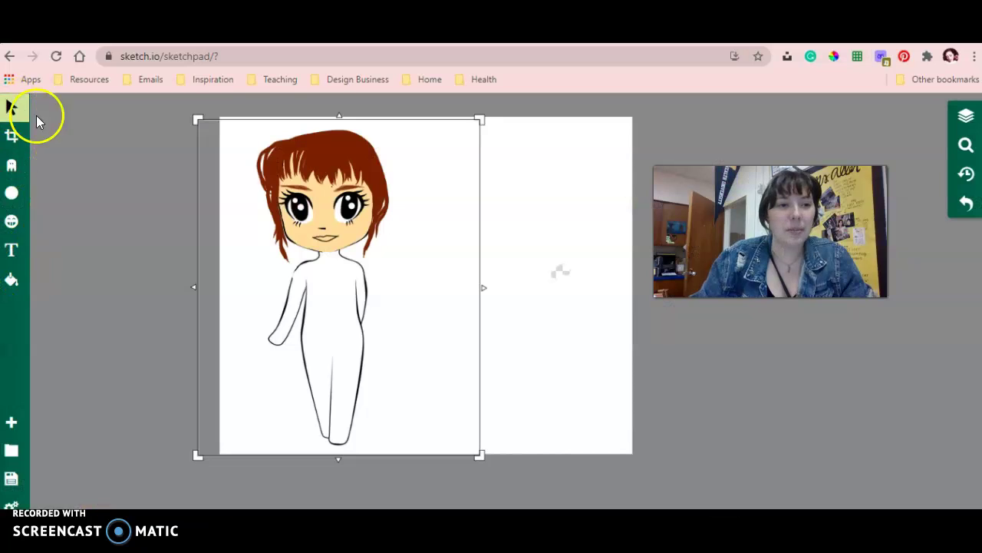
# Deselect and reselect the red-haired girl image, leaving it selected on the canvas
pyautogui.click(72, 129)
pyautogui.click(422, 184)
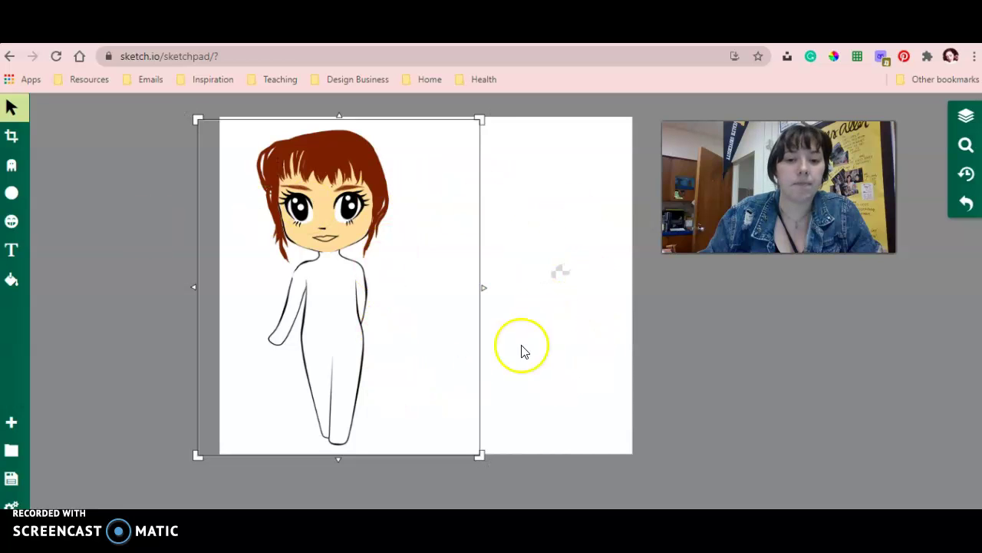
pyautogui.click(135, 182)
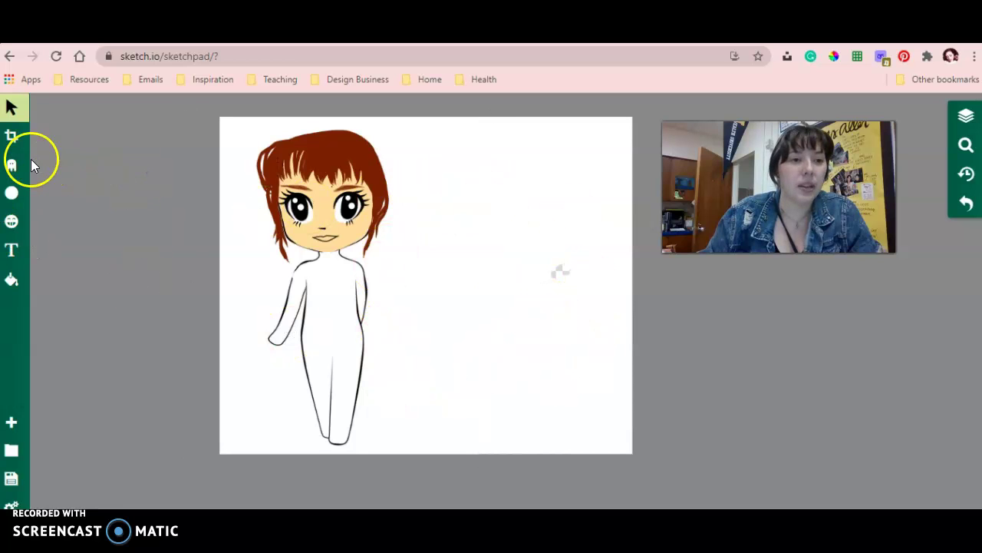
pyautogui.click(854, 111)
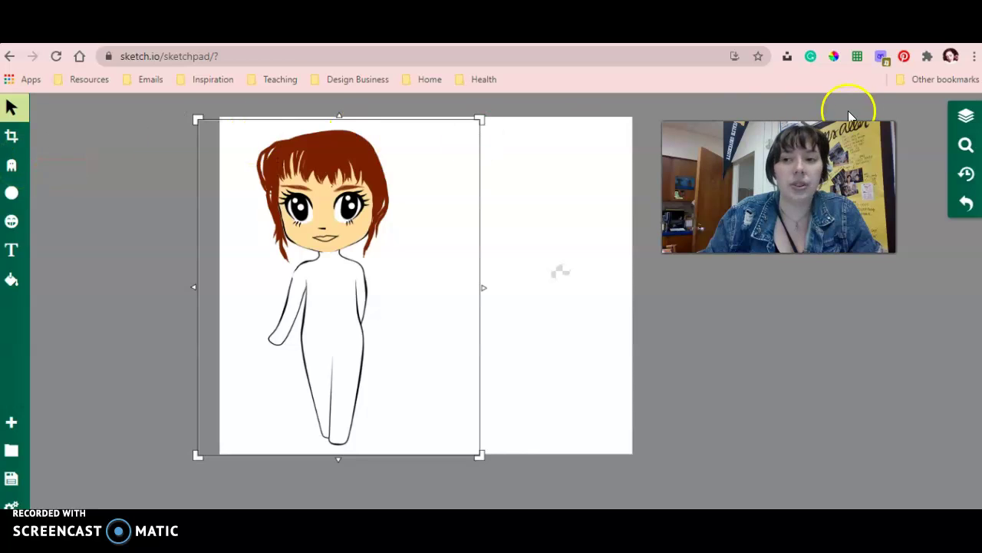
# Load chibitemplate6 from the Documents > Chibi Project folder with the stamp tool's image browser
pyautogui.click(13, 222)
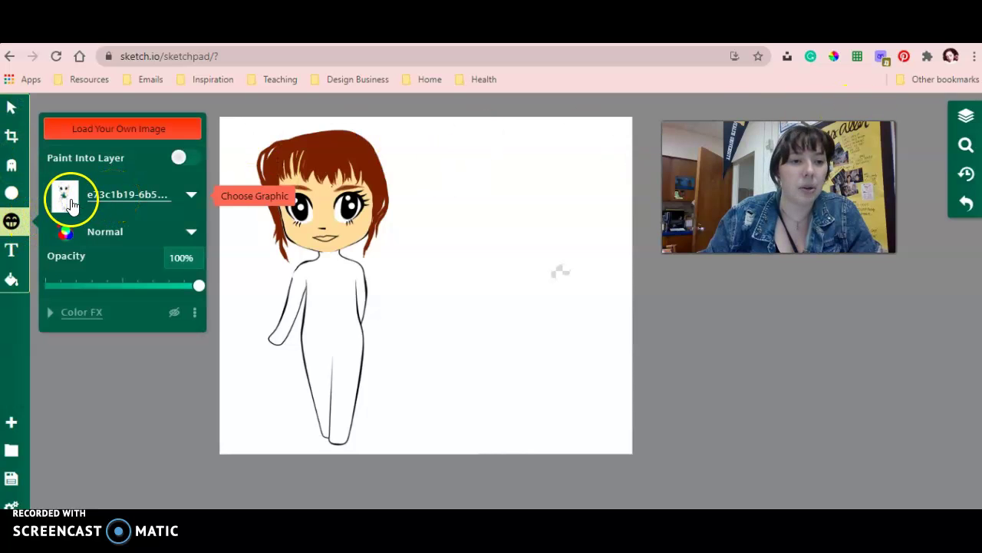
pyautogui.click(125, 133)
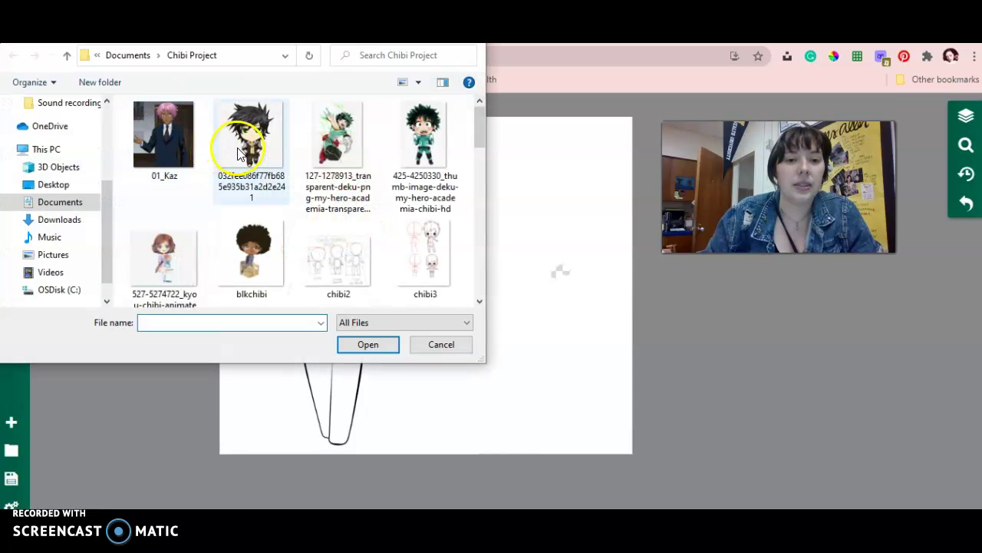
pyautogui.scroll(-3, 296, 157)
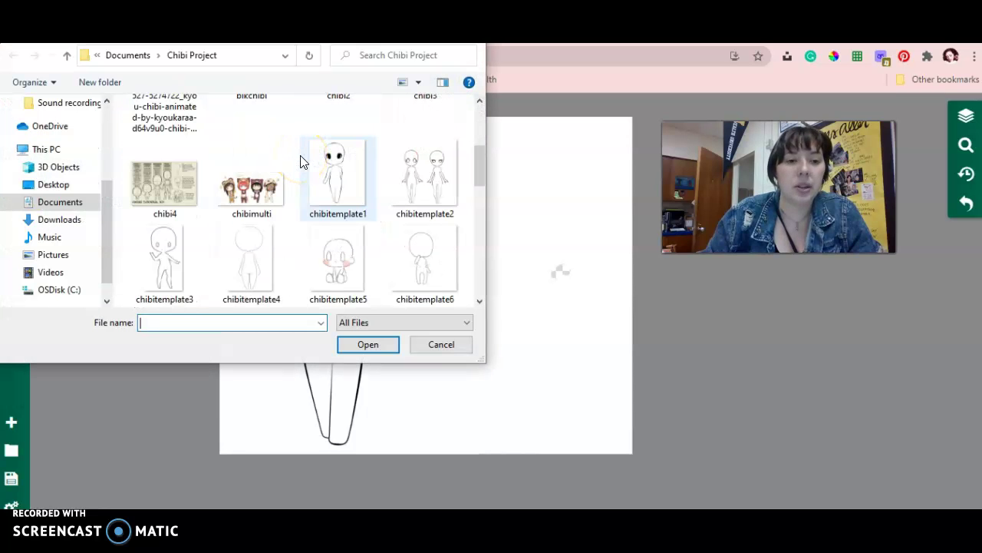
pyautogui.scroll(-2, 300, 160)
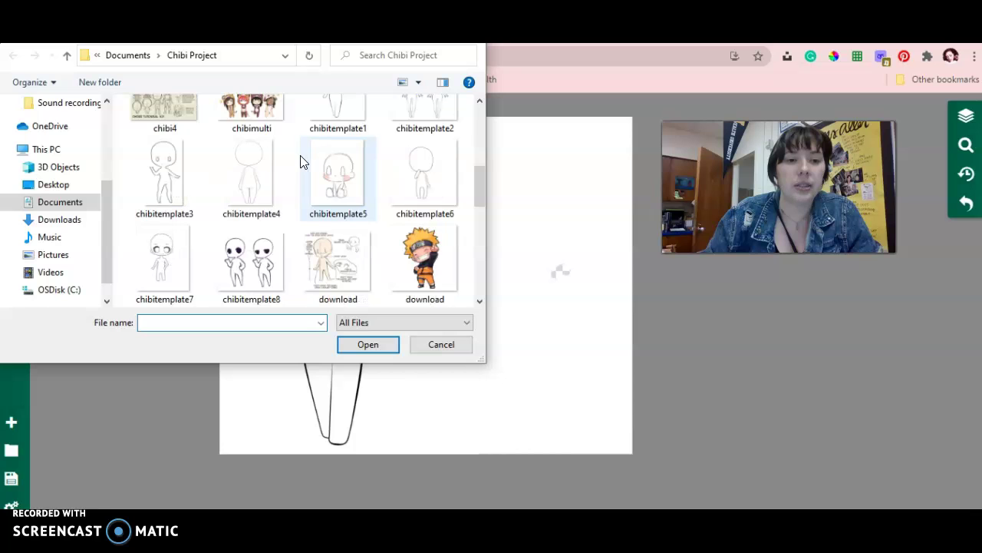
pyautogui.click(414, 159)
# Stamp the chibitemplate6 outline, enlarge it and move it onto the canvas's right half
pyautogui.click(370, 342)
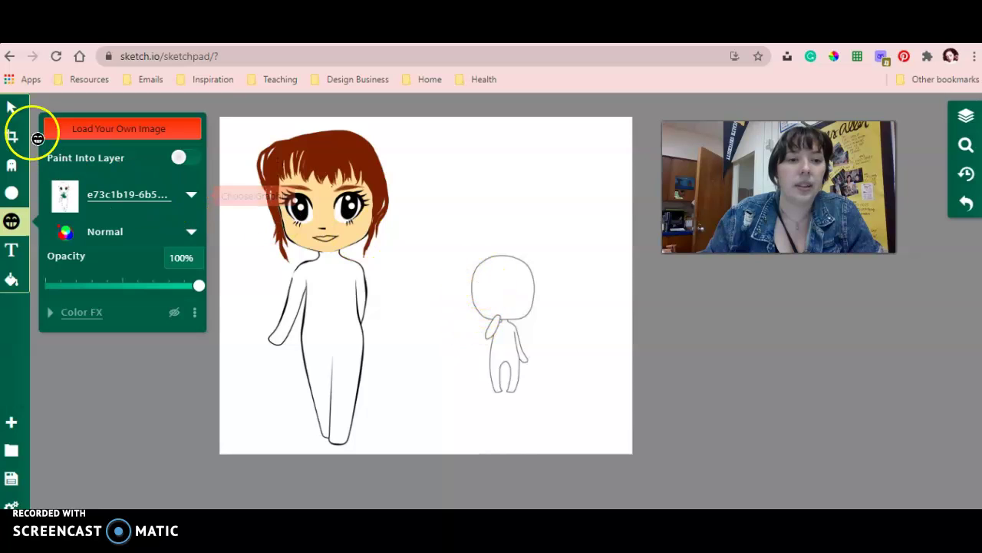
pyautogui.click(11, 107)
pyautogui.click(496, 288)
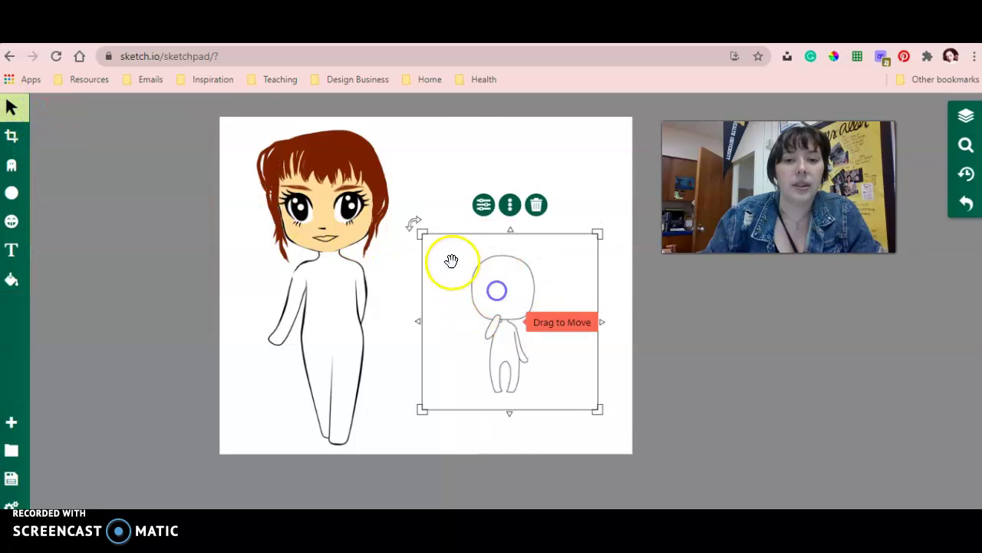
pyautogui.moveTo(599, 232); pyautogui.dragTo(715, 116)
pyautogui.moveTo(571, 213); pyautogui.dragTo(504, 237)
pyautogui.moveTo(648, 139); pyautogui.dragTo(691, 96)
pyautogui.moveTo(553, 189); pyautogui.dragTo(566, 209)
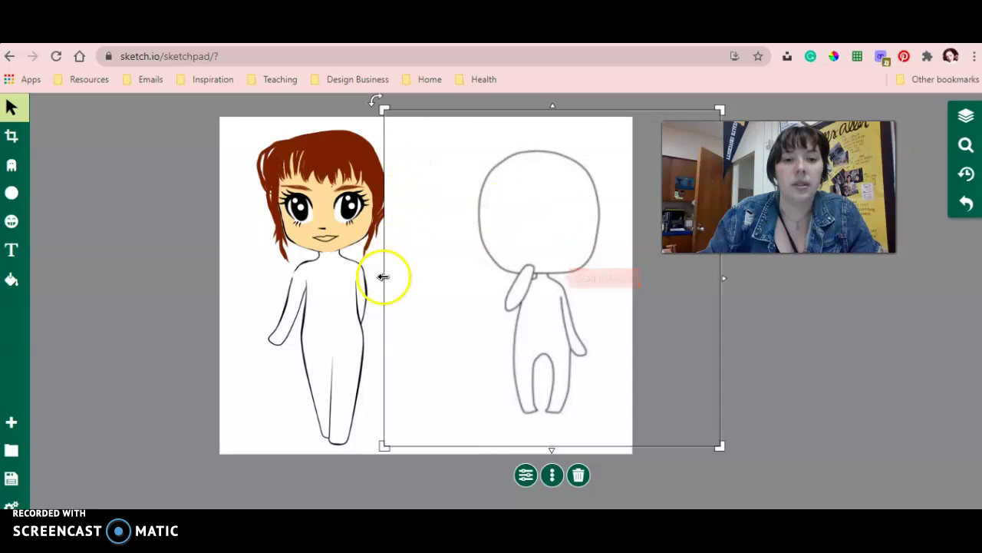
pyautogui.moveTo(384, 109)
pyautogui.mouseDown()
pyautogui.moveTo(417, 131)
pyautogui.moveTo(373, 120)
pyautogui.mouseUp()
# Nudge the outline figure slightly right to X 301 px, Y 0 px
pyautogui.click(467, 172)
pyautogui.click(524, 370)
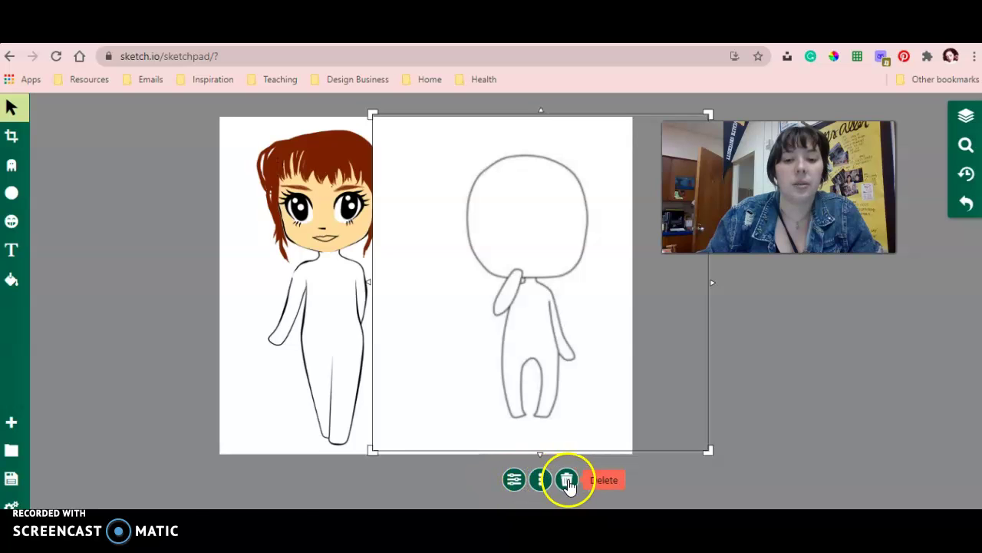
pyautogui.click(542, 480)
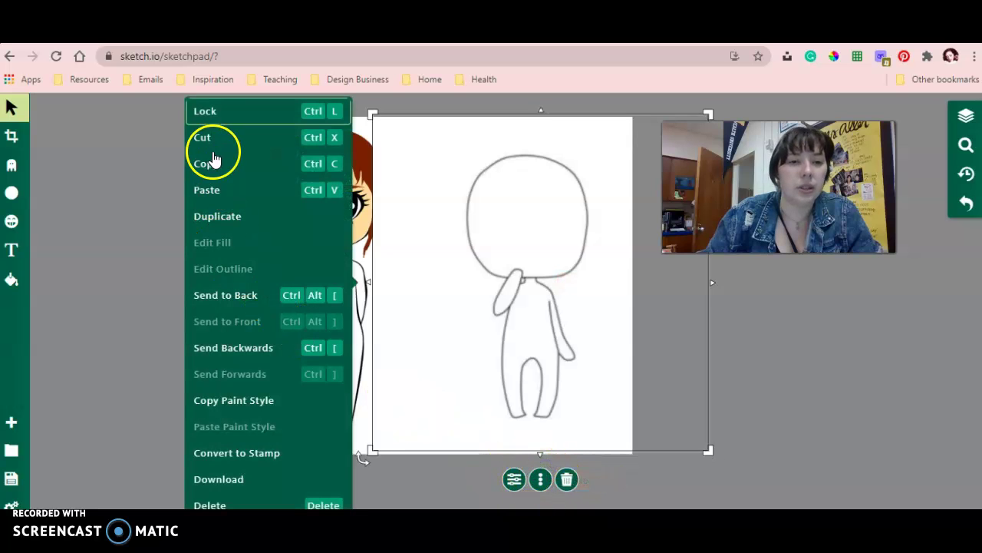
pyautogui.click(136, 373)
pyautogui.click(500, 214)
pyautogui.moveTo(496, 220); pyautogui.dragTo(517, 223)
pyautogui.click(778, 331)
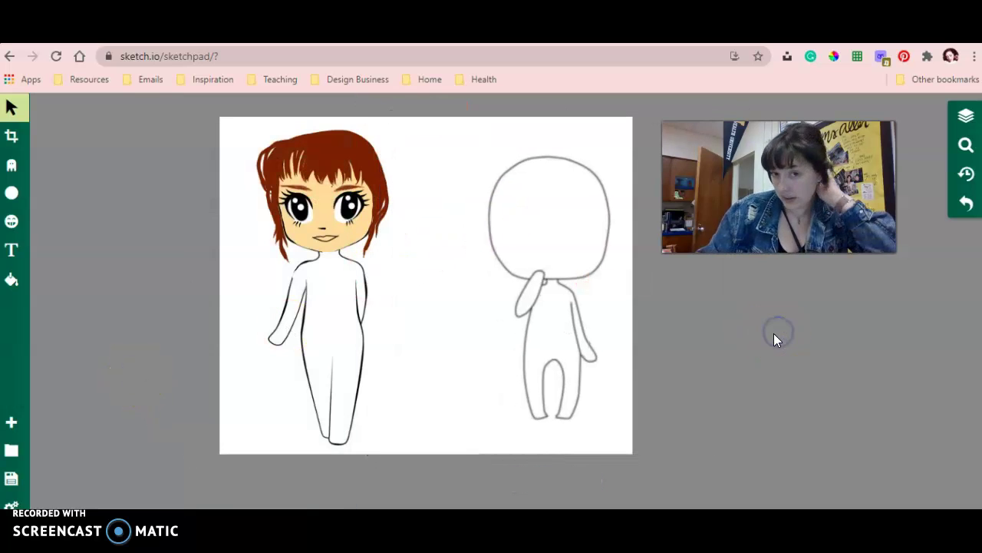
pyautogui.click(703, 323)
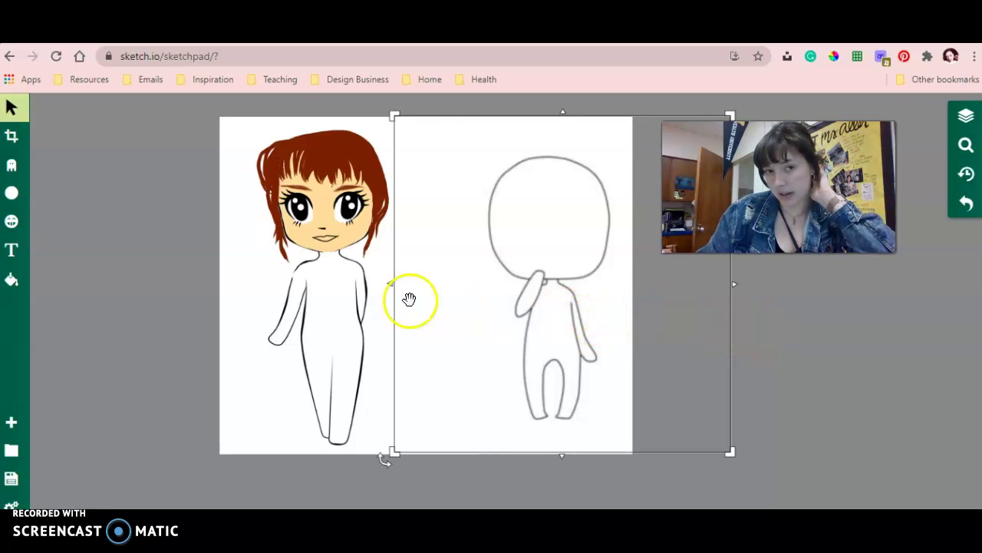
pyautogui.click(395, 292)
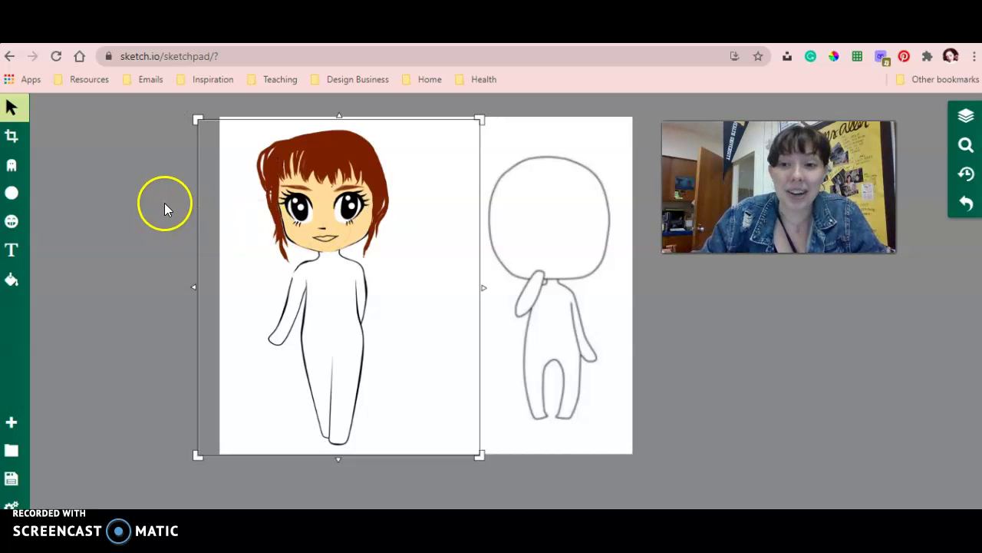
# Zoom to 2.3x and pan until the girl's white body is centred in view
pyautogui.click(208, 191)
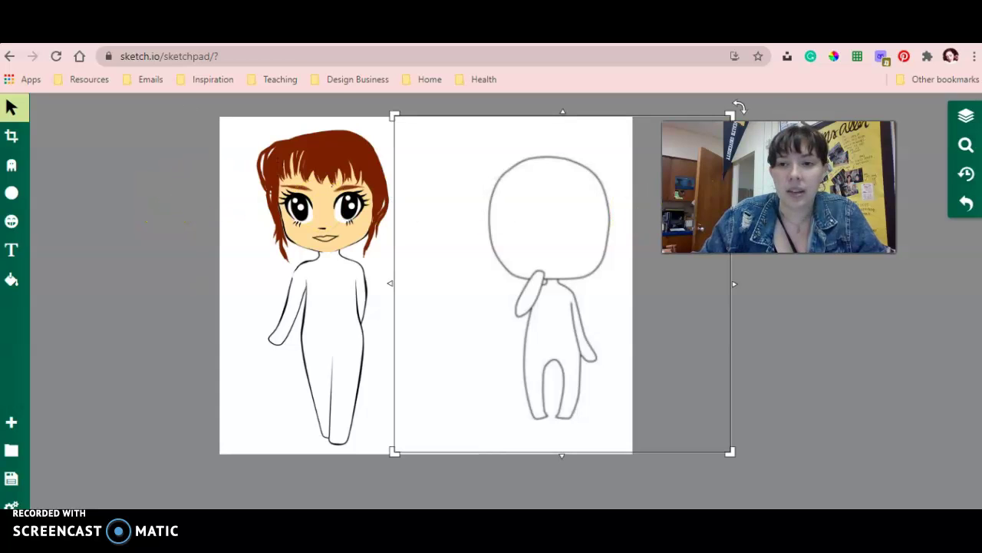
pyautogui.click(967, 146)
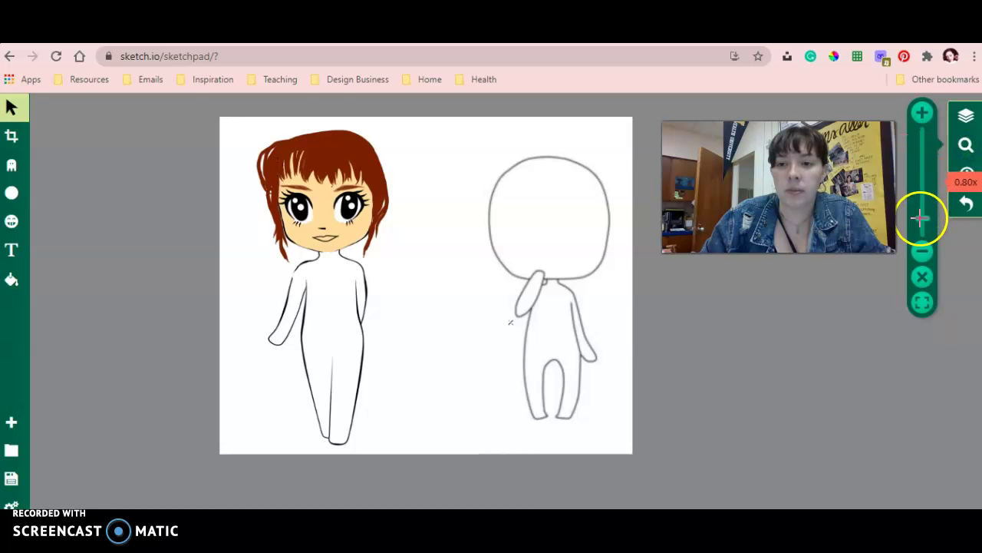
pyautogui.moveTo(921, 218); pyautogui.dragTo(921, 199)
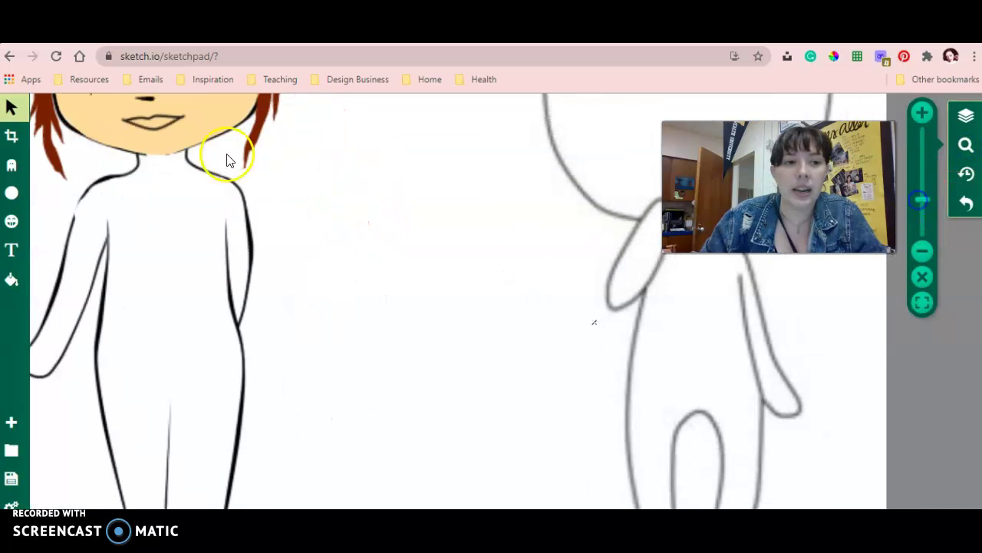
pyautogui.click(21, 113)
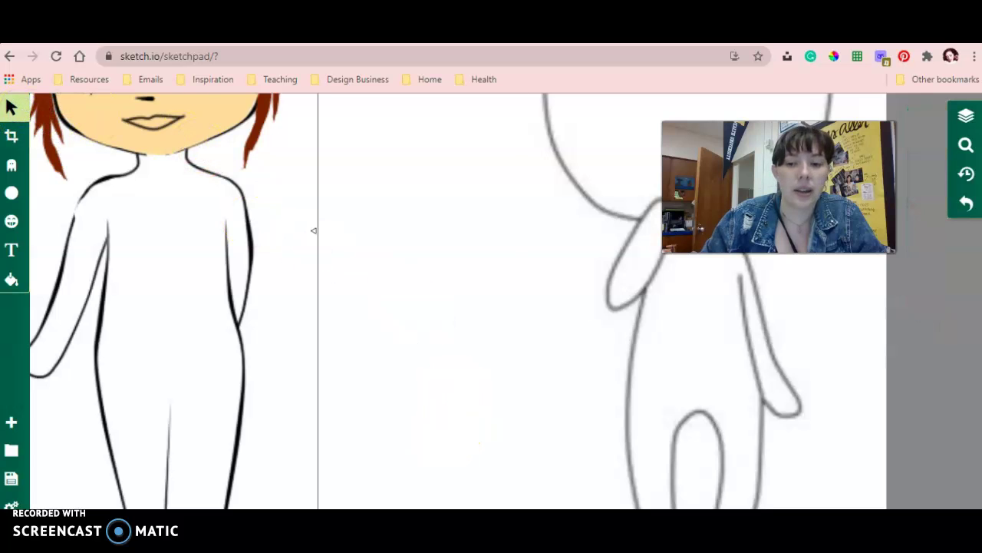
pyautogui.moveTo(532, 499); pyautogui.dragTo(706, 499)
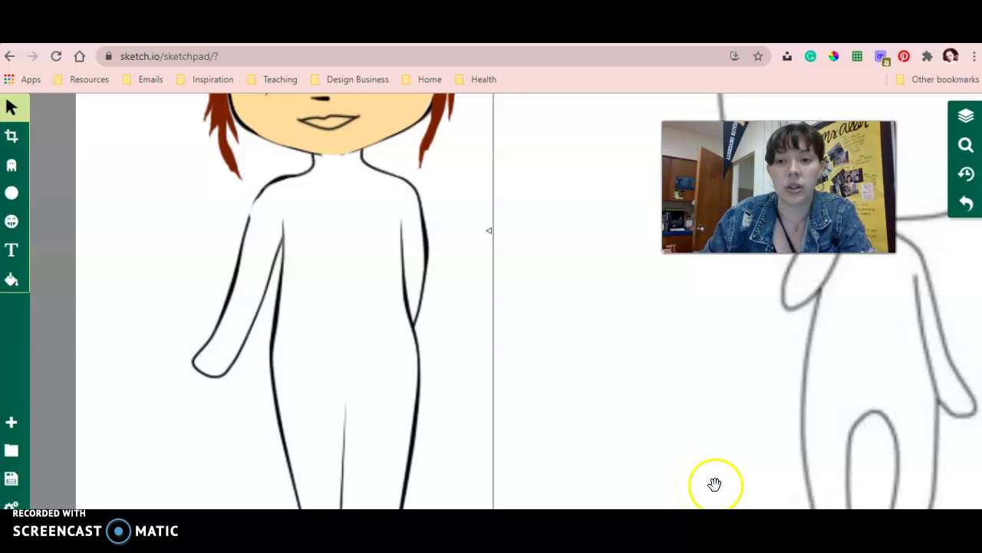
pyautogui.moveTo(713, 484); pyautogui.dragTo(735, 482)
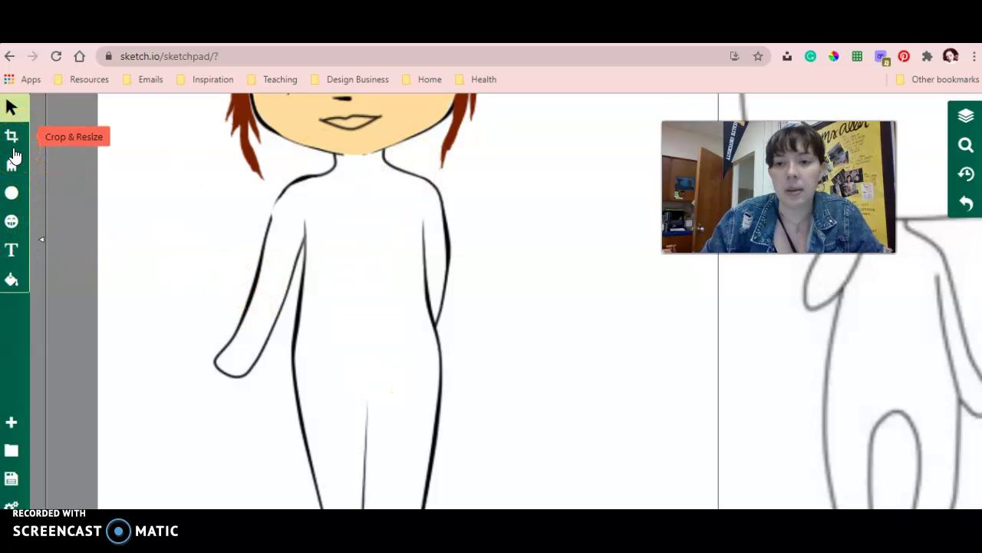
# Change the sketching tool's brush type to Paintbrush with a 1.5px line
pyautogui.click(20, 178)
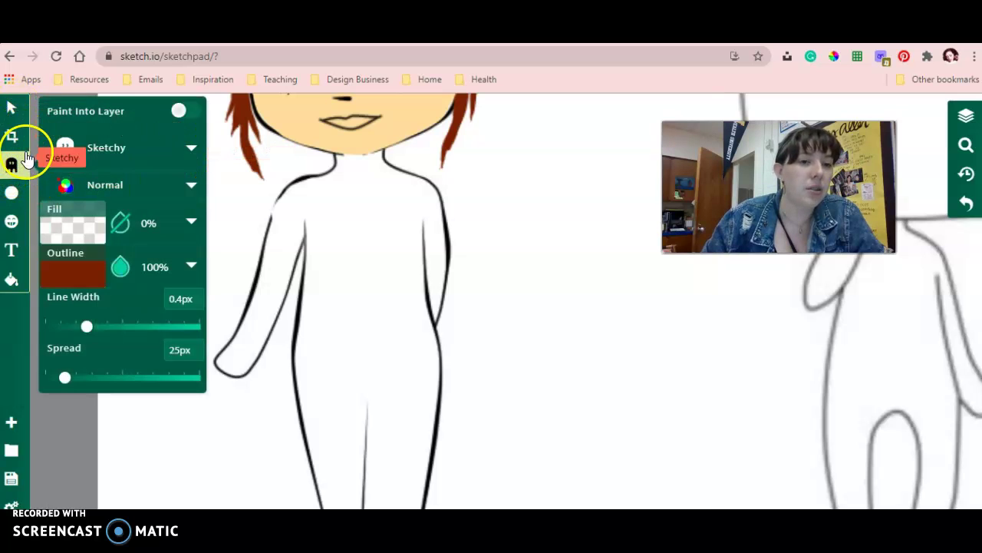
pyautogui.click(23, 167)
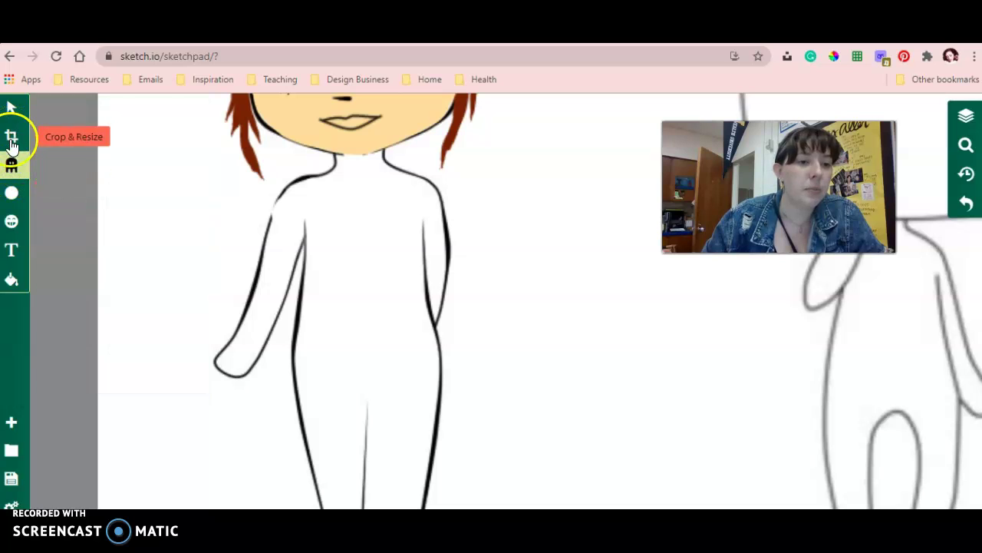
pyautogui.click(14, 166)
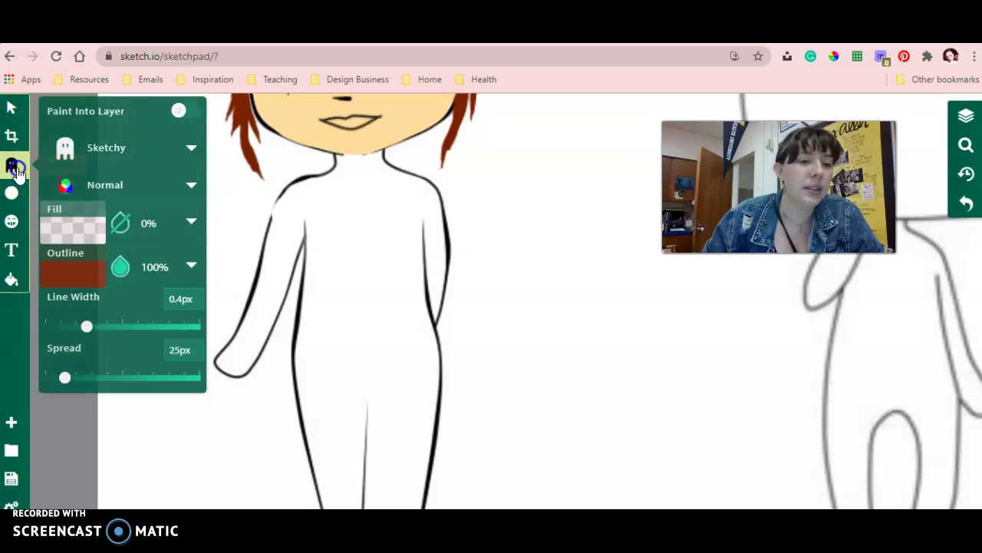
pyautogui.click(187, 149)
pyautogui.scroll(3, 307, 198)
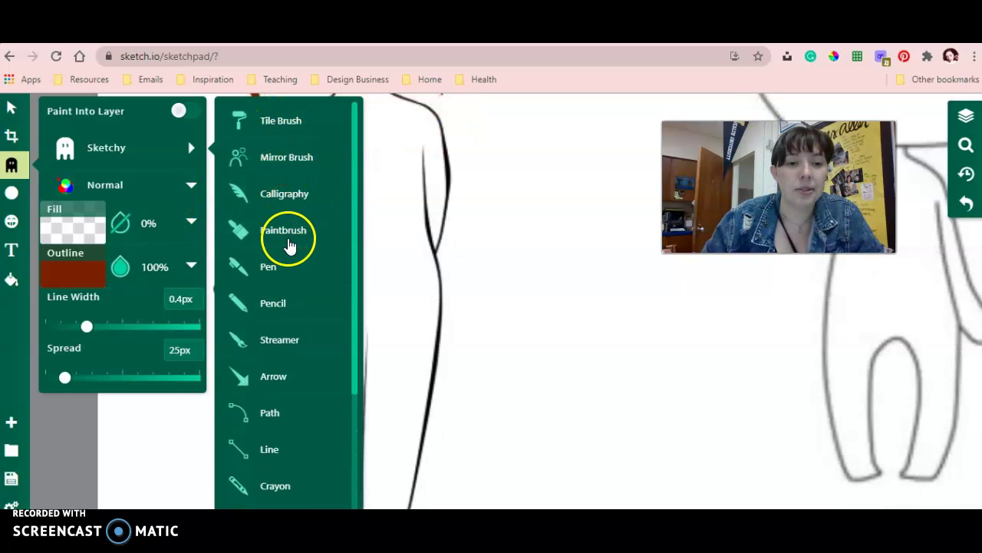
pyautogui.click(285, 238)
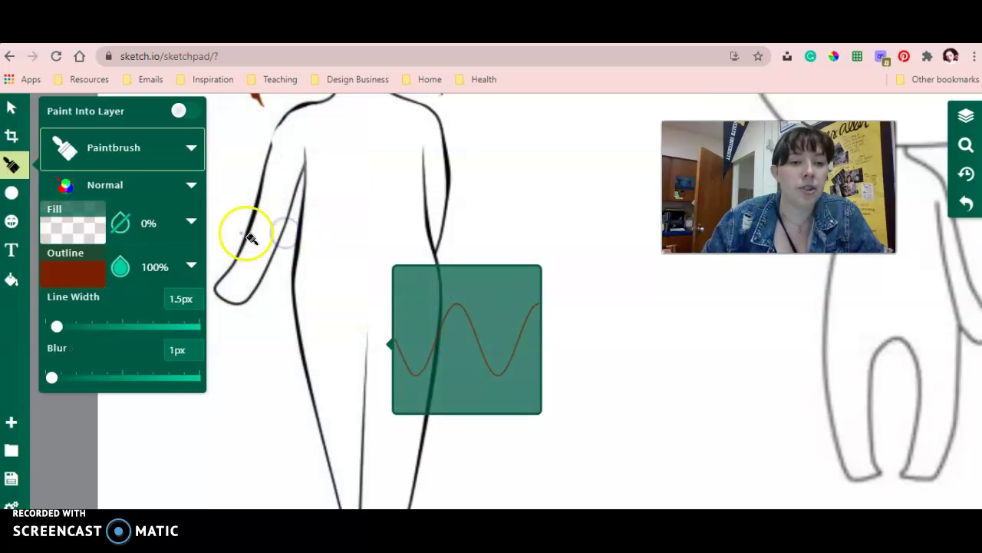
# Set the Paintbrush to blue #2f58b5, 11px line width and 0px blur
pyautogui.click(70, 272)
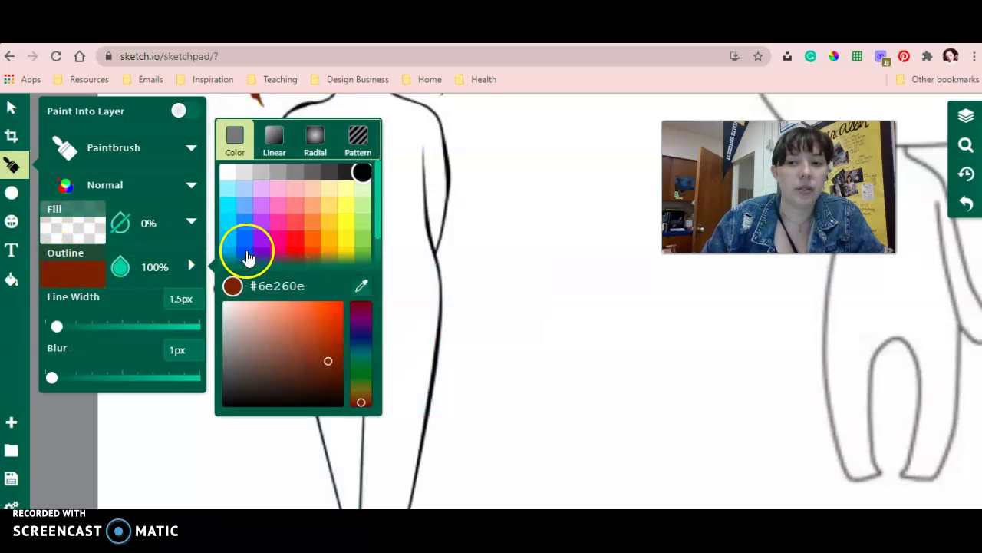
pyautogui.scroll(-1, 246, 224)
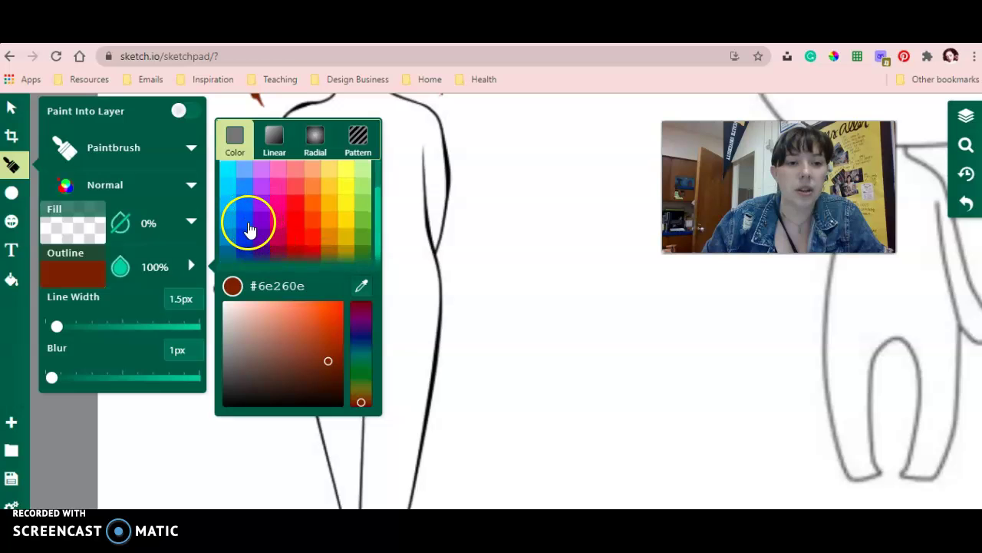
pyautogui.click(246, 224)
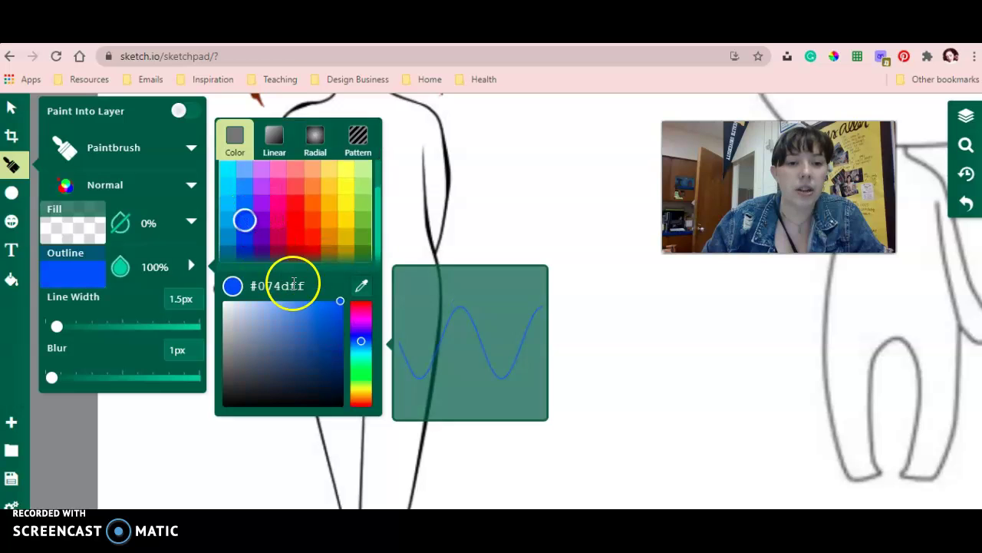
pyautogui.click(300, 362)
pyautogui.click(312, 370)
pyautogui.moveTo(313, 356); pyautogui.dragTo(312, 331)
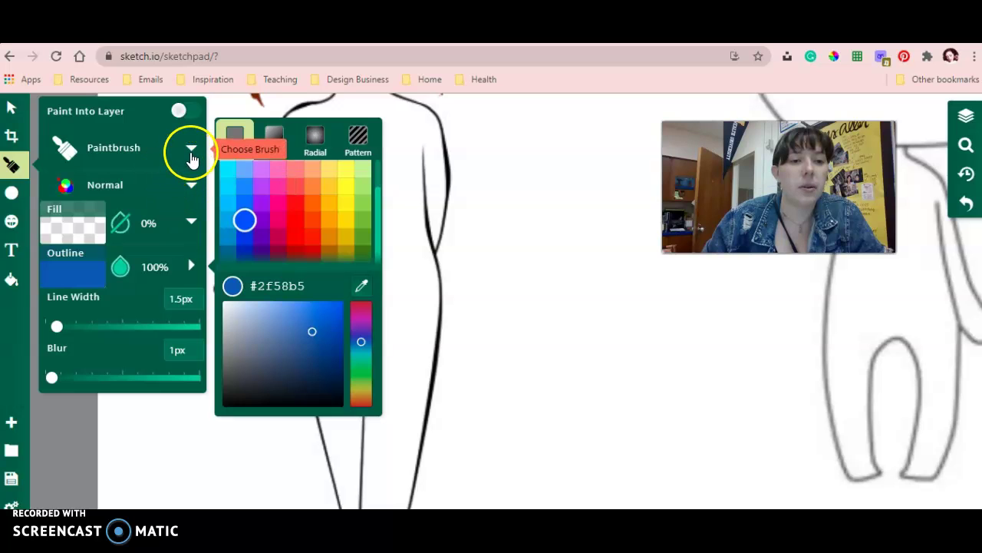
pyautogui.moveTo(60, 329); pyautogui.dragTo(89, 328)
pyautogui.moveTo(65, 376)
pyautogui.mouseDown()
pyautogui.moveTo(98, 374)
pyautogui.moveTo(44, 379)
pyautogui.mouseUp()
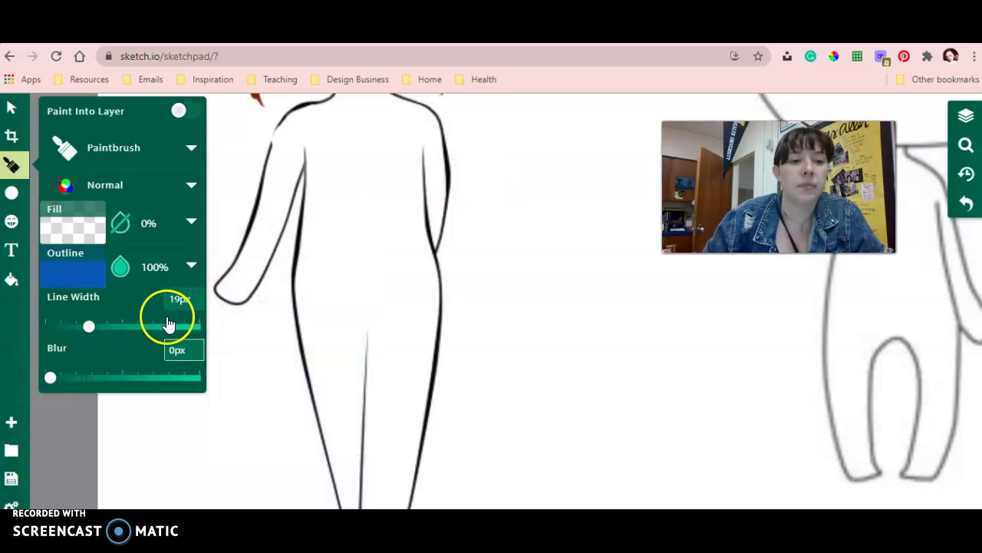
pyautogui.moveTo(89, 328); pyautogui.dragTo(79, 327)
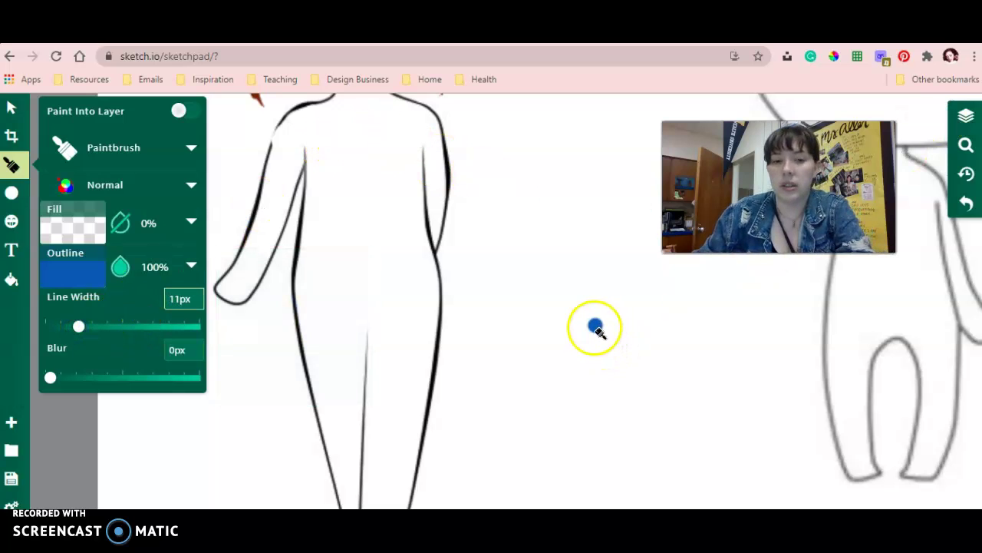
# Undo a blue test dot, then paint the jacket collar and both shoulders blue
pyautogui.click(574, 159)
pyautogui.hotkey('ctrl', 'z')
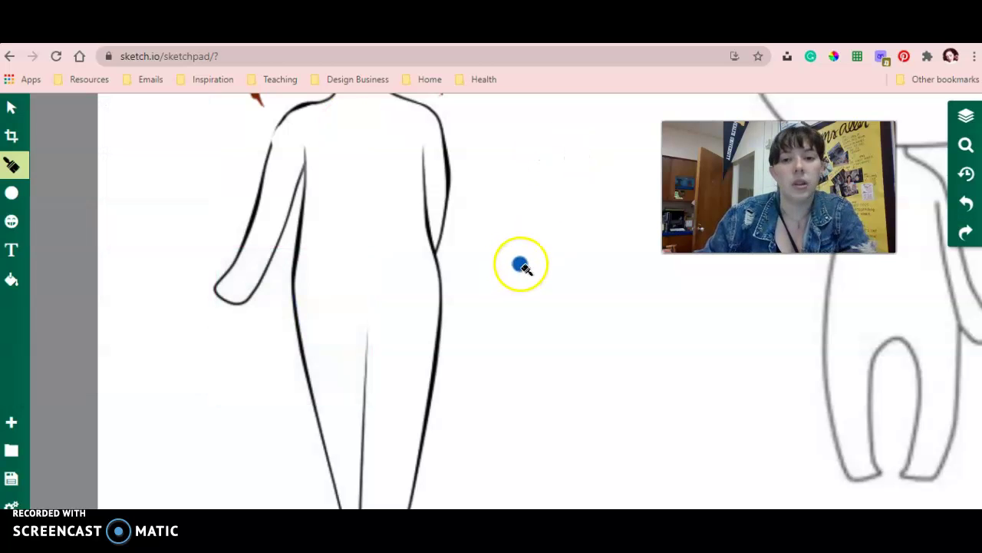
pyautogui.scroll(3, 154, 183)
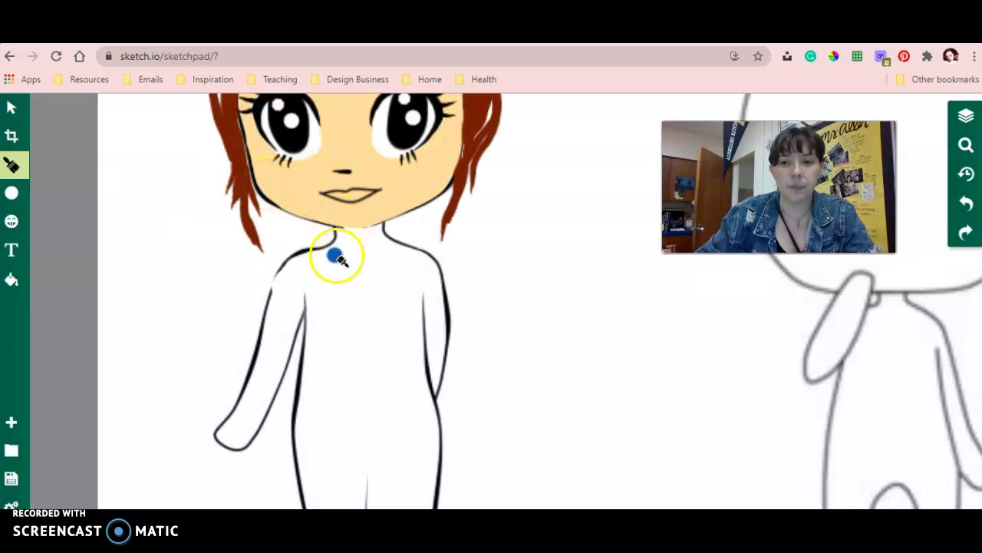
pyautogui.moveTo(340, 259)
pyautogui.mouseDown()
pyautogui.moveTo(318, 248)
pyautogui.moveTo(332, 247)
pyautogui.mouseUp()
pyautogui.moveTo(393, 244); pyautogui.dragTo(396, 238)
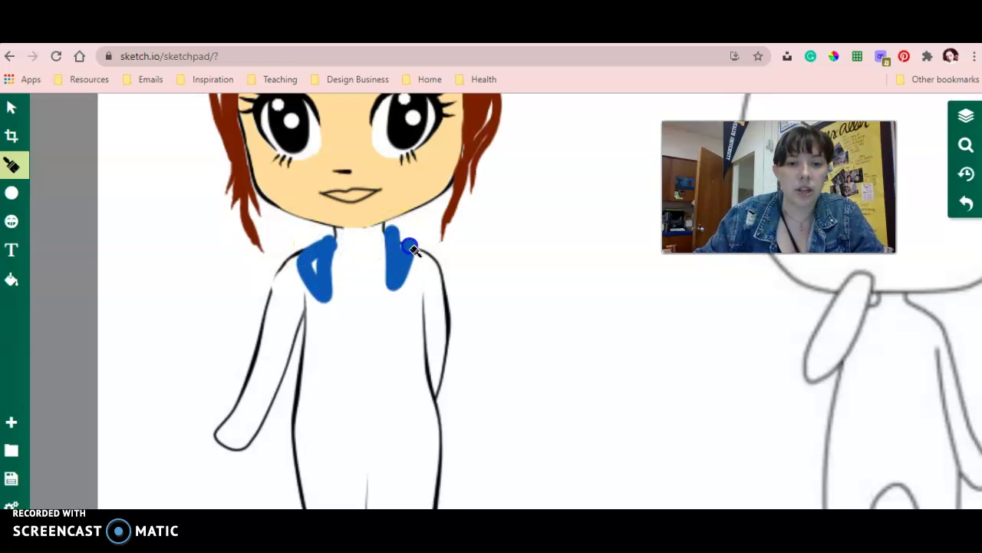
pyautogui.moveTo(340, 257); pyautogui.dragTo(332, 254)
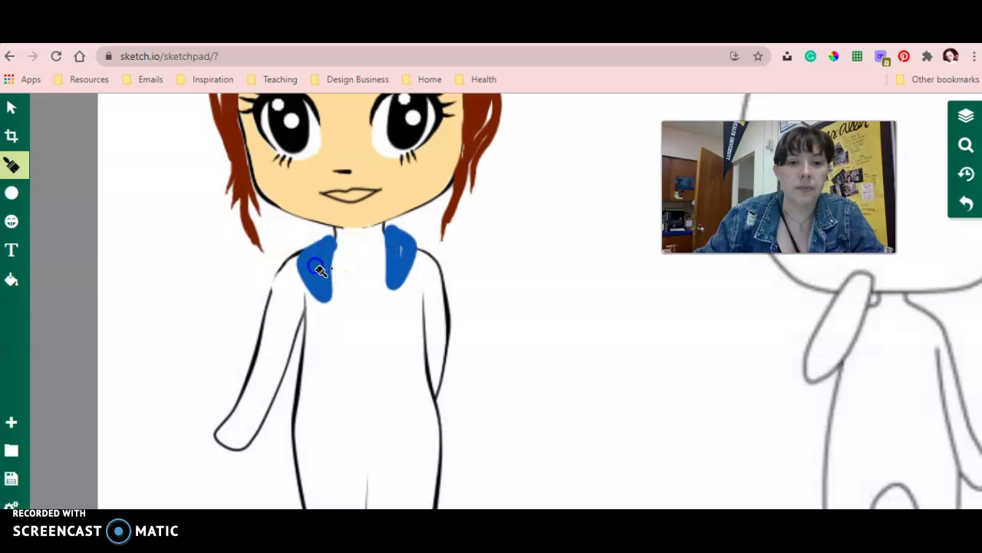
pyautogui.moveTo(394, 258)
pyautogui.mouseDown()
pyautogui.moveTo(406, 245)
pyautogui.moveTo(334, 242)
pyautogui.mouseUp()
pyautogui.moveTo(425, 292)
pyautogui.mouseDown()
pyautogui.moveTo(332, 289)
pyautogui.moveTo(308, 261)
pyautogui.mouseUp()
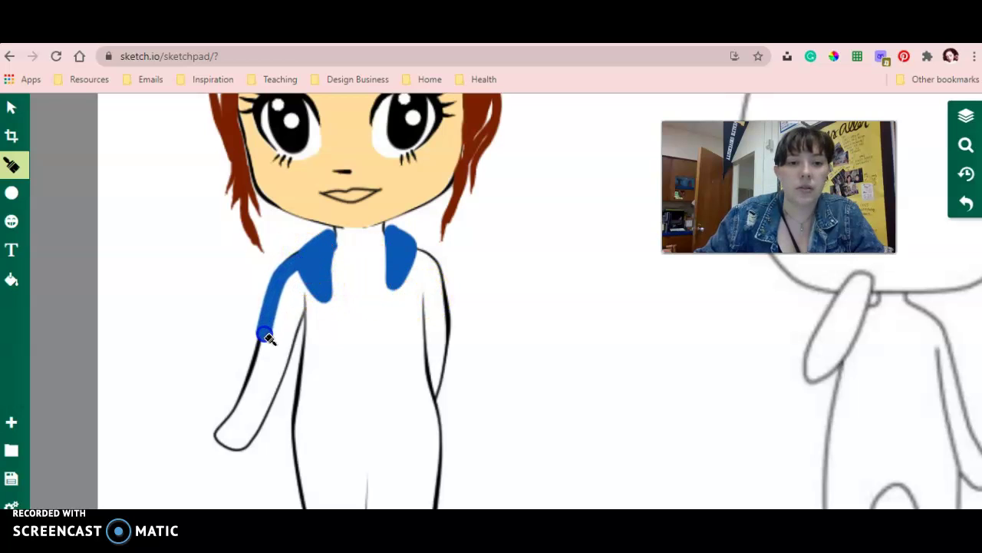
# Outline the left sleeve down to the hand and the jacket's right edge in blue
pyautogui.moveTo(267, 340); pyautogui.dragTo(230, 427)
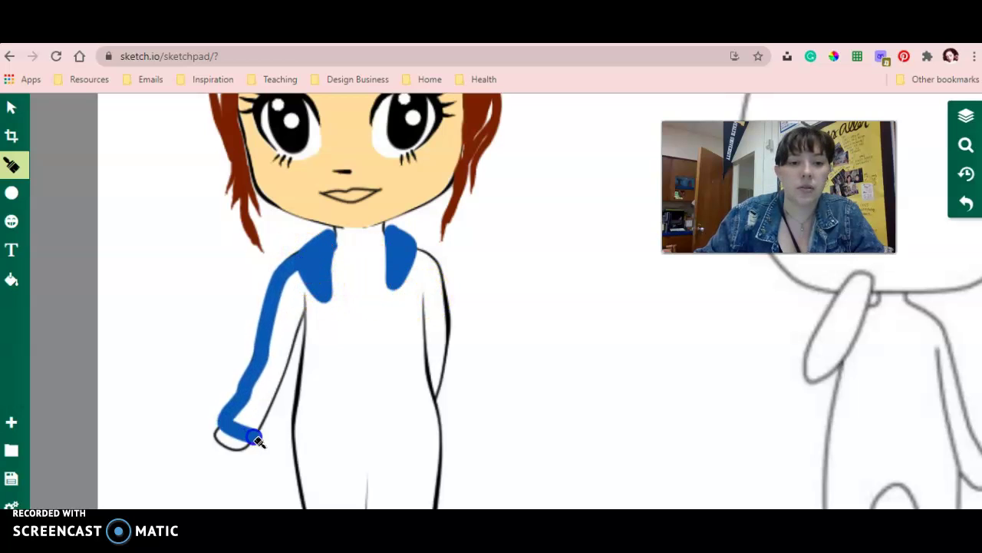
pyautogui.moveTo(255, 438)
pyautogui.mouseDown()
pyautogui.moveTo(304, 314)
pyautogui.moveTo(299, 420)
pyautogui.moveTo(336, 411)
pyautogui.moveTo(334, 241)
pyautogui.mouseUp()
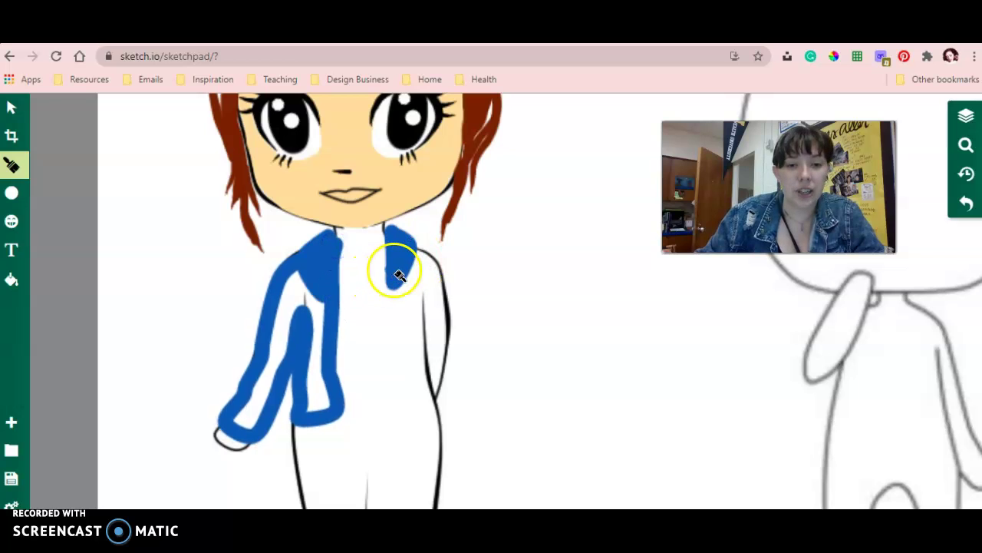
pyautogui.moveTo(398, 274)
pyautogui.mouseDown()
pyautogui.moveTo(404, 412)
pyautogui.moveTo(430, 406)
pyautogui.moveTo(450, 322)
pyautogui.moveTo(447, 294)
pyautogui.moveTo(409, 243)
pyautogui.mouseUp()
# Extend the right outline to the lapel and eyedrop the jacket blue as the fill colour
pyautogui.click(355, 245)
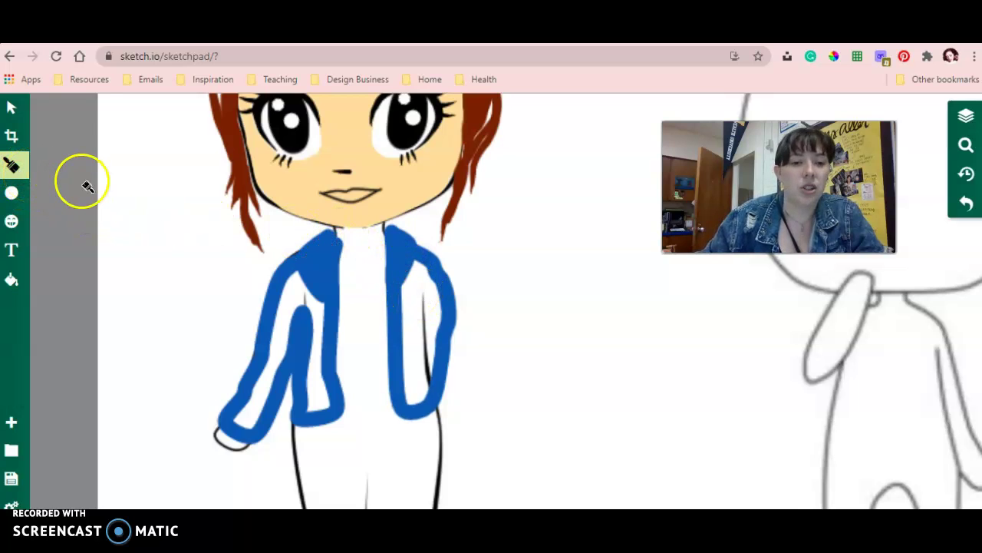
pyautogui.click(15, 167)
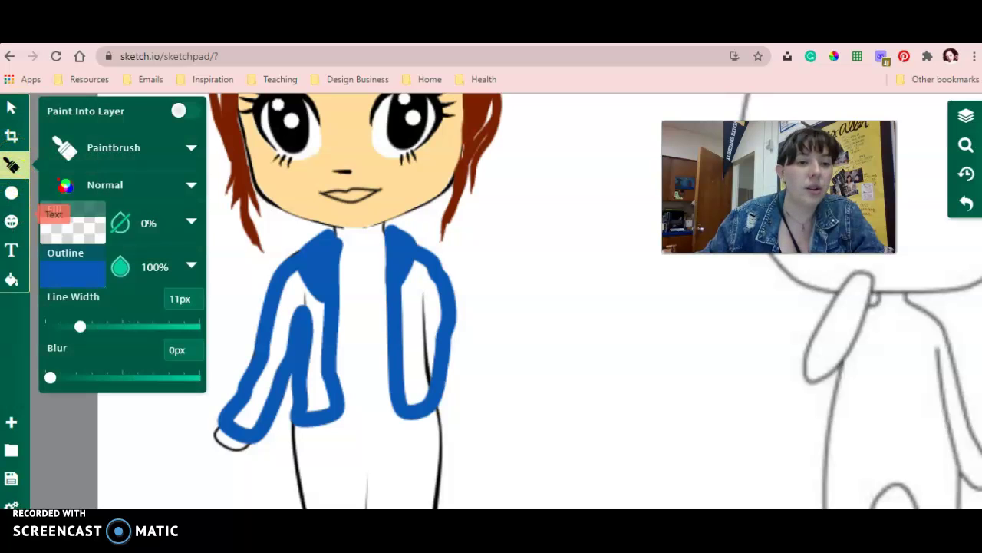
pyautogui.click(11, 281)
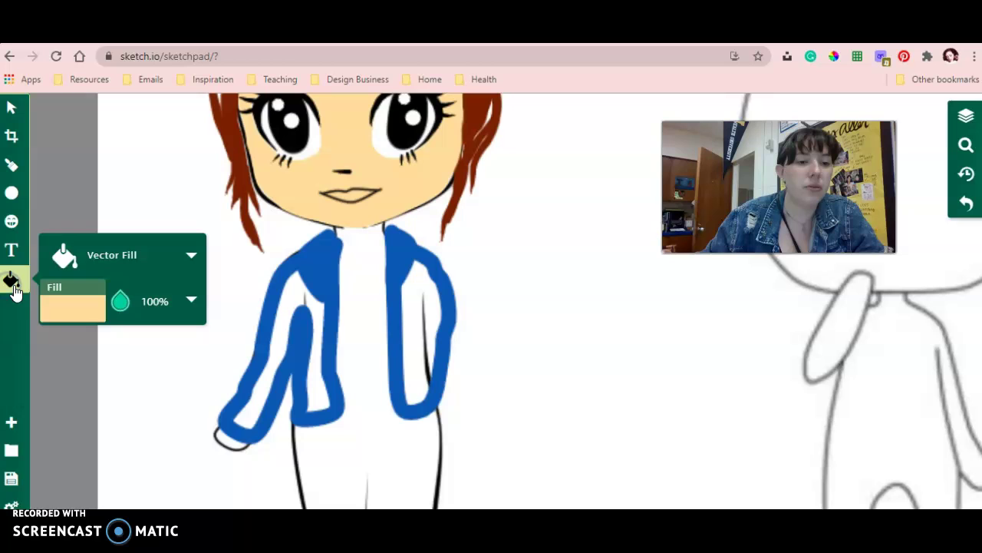
pyautogui.click(79, 303)
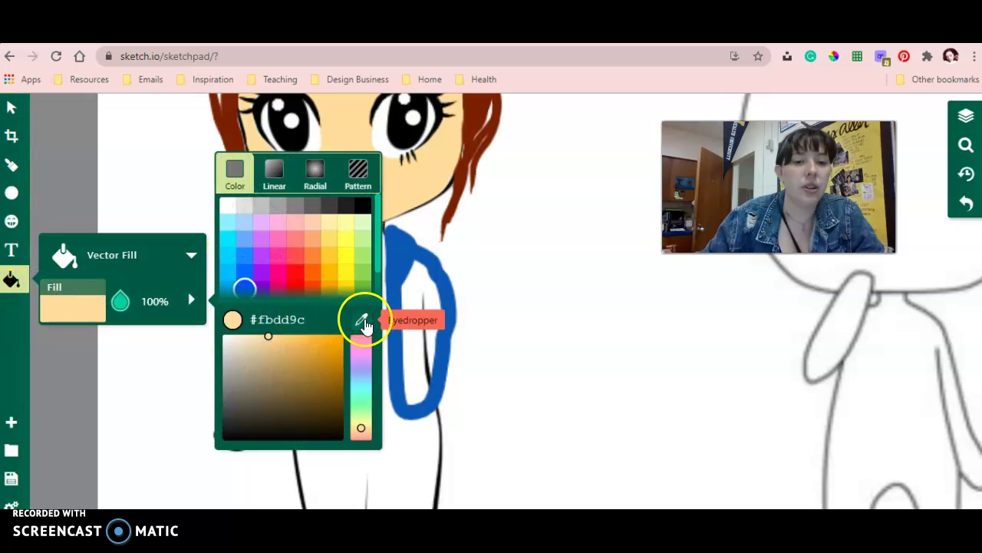
pyautogui.click(363, 320)
pyautogui.click(406, 260)
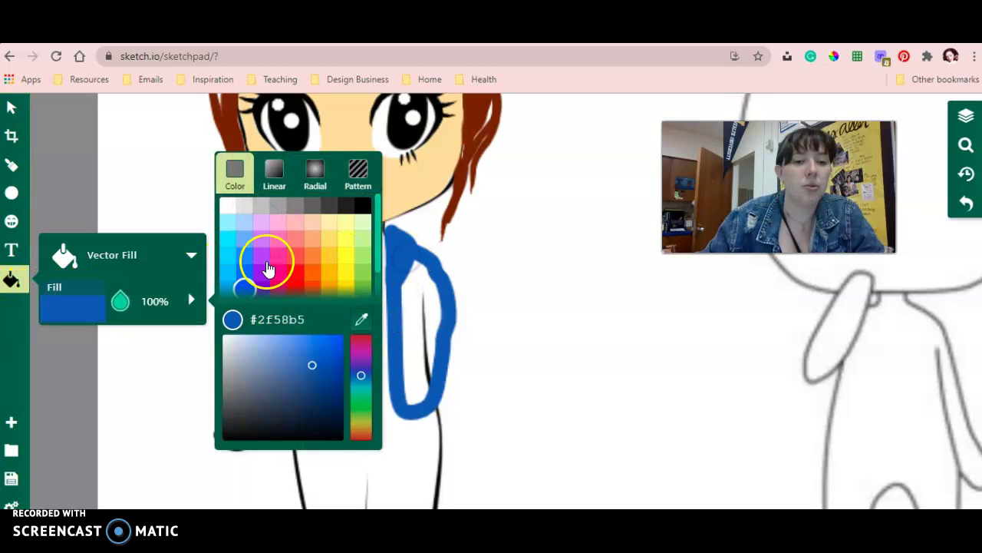
# Keep Vector Fill as the fill type, then undo two stray blue fills
pyautogui.click(63, 253)
pyautogui.click(282, 241)
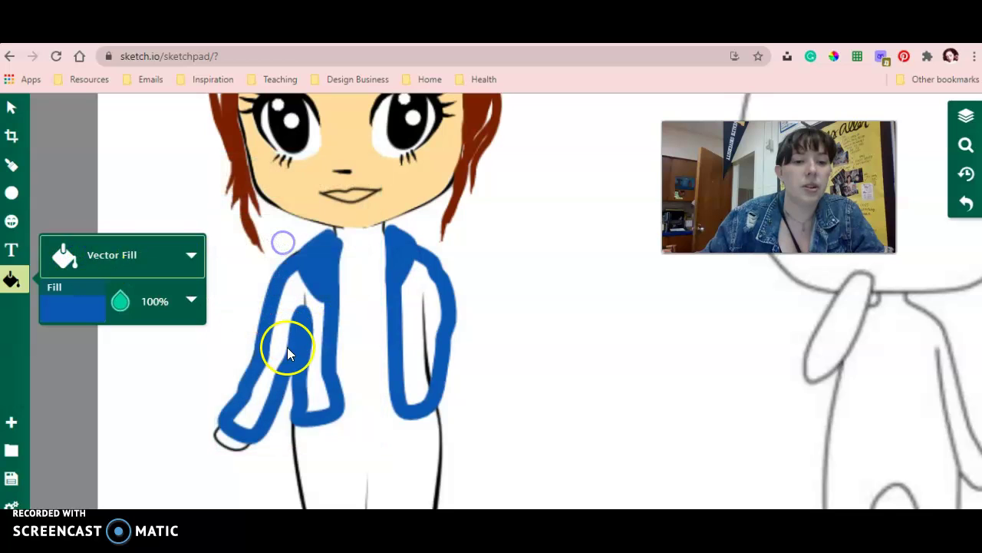
pyautogui.click(82, 259)
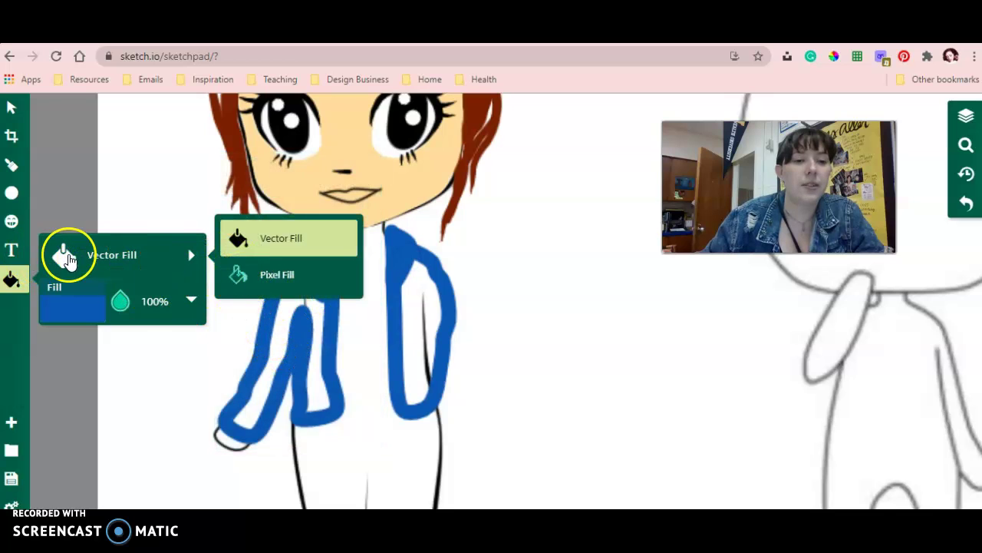
pyautogui.click(66, 256)
pyautogui.click(538, 291)
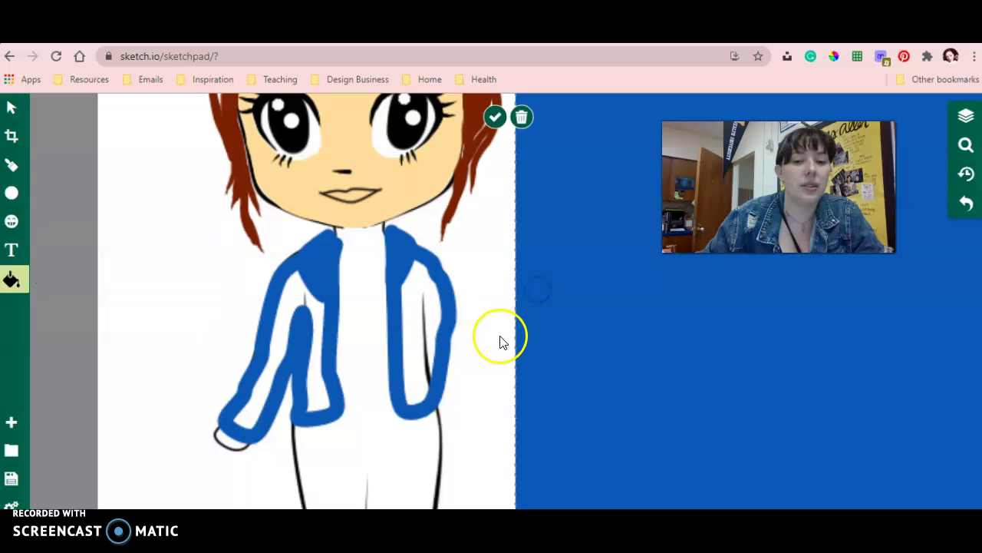
pyautogui.hotkey('ctrl', 'z')
pyautogui.click(422, 302)
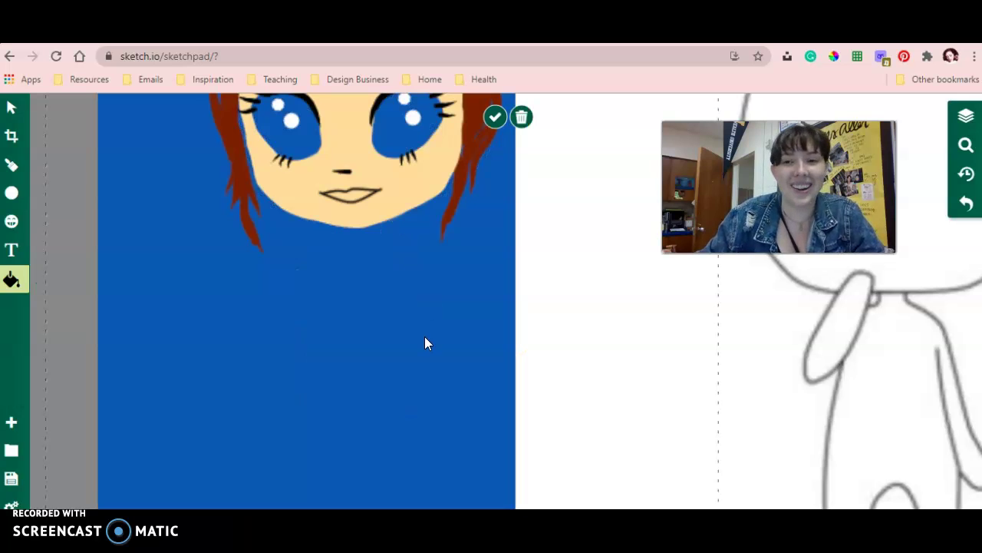
pyautogui.hotkey('ctrl', 'z')
# Return to the blue Paintbrush and fill the white gaps in the left sleeve
pyautogui.click(12, 170)
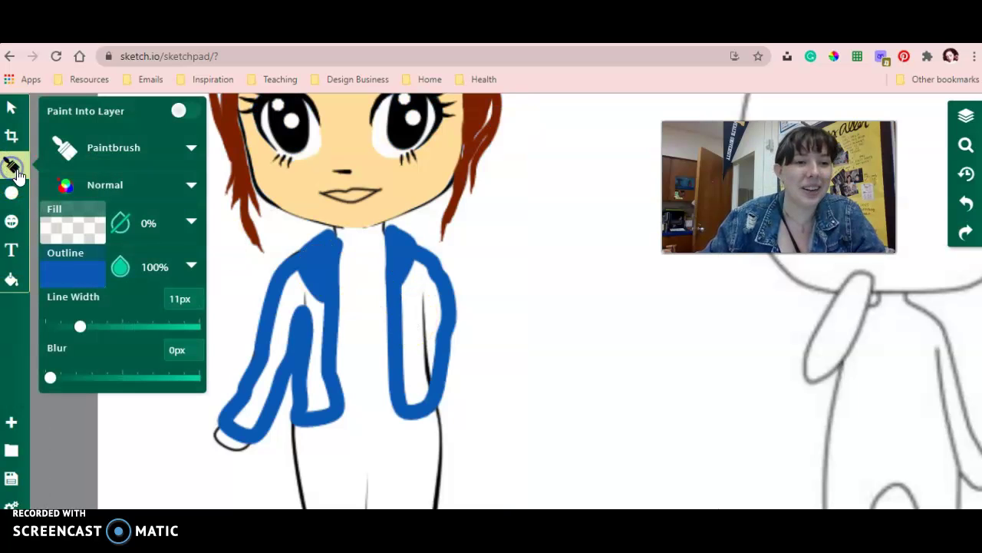
pyautogui.click(116, 153)
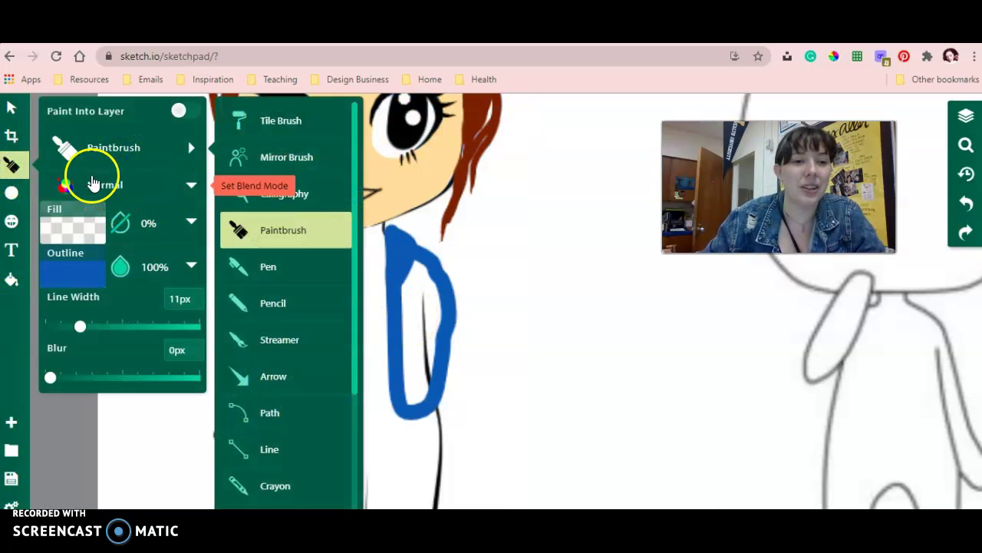
pyautogui.click(76, 432)
pyautogui.moveTo(270, 329)
pyautogui.mouseDown()
pyautogui.moveTo(298, 274)
pyautogui.moveTo(274, 320)
pyautogui.moveTo(289, 299)
pyautogui.moveTo(284, 333)
pyautogui.moveTo(301, 291)
pyautogui.moveTo(304, 311)
pyautogui.moveTo(316, 290)
pyautogui.moveTo(318, 395)
pyautogui.moveTo(331, 404)
pyautogui.moveTo(312, 353)
pyautogui.moveTo(322, 300)
pyautogui.mouseUp()
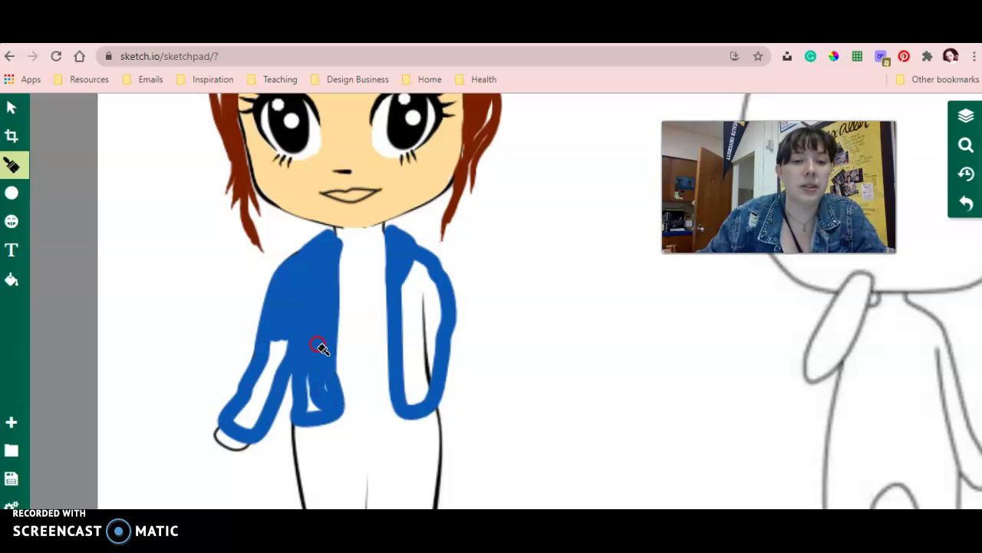
pyautogui.moveTo(320, 361)
pyautogui.mouseDown()
pyautogui.moveTo(325, 390)
pyautogui.moveTo(325, 380)
pyautogui.moveTo(311, 416)
pyautogui.mouseUp()
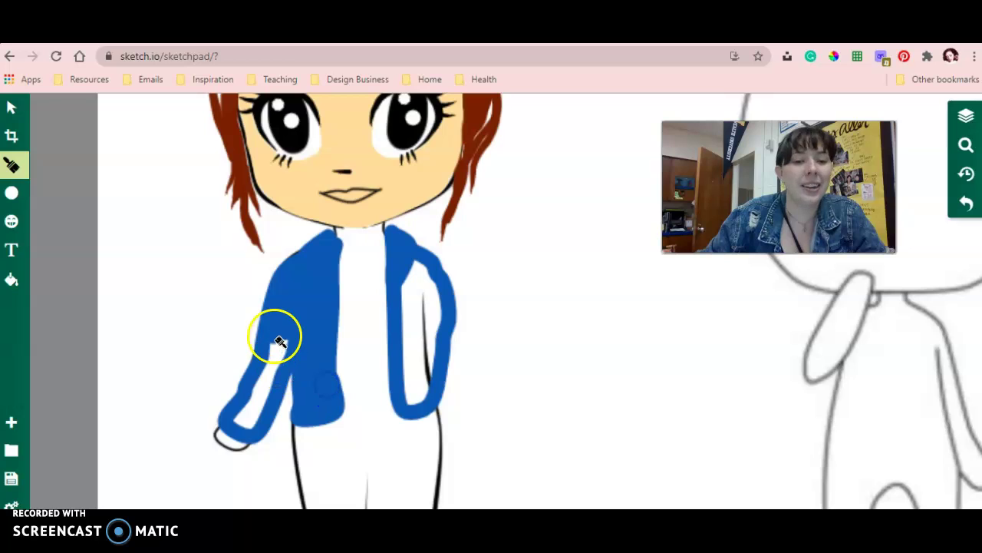
pyautogui.moveTo(274, 335)
pyautogui.mouseDown()
pyautogui.moveTo(274, 364)
pyautogui.moveTo(282, 332)
pyautogui.moveTo(250, 399)
pyautogui.moveTo(268, 354)
pyautogui.moveTo(265, 391)
pyautogui.moveTo(275, 354)
pyautogui.moveTo(261, 428)
pyautogui.mouseUp()
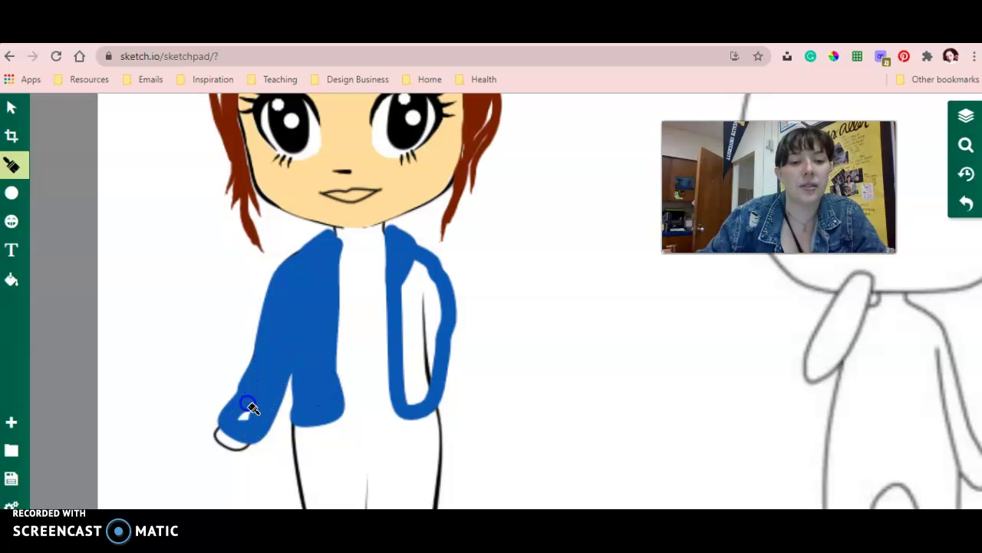
# Fill the right lapel's inner area and tidy the pointed tops of both lapels
pyautogui.moveTo(401, 278)
pyautogui.mouseDown()
pyautogui.moveTo(408, 305)
pyautogui.moveTo(419, 260)
pyautogui.moveTo(415, 272)
pyautogui.moveTo(439, 290)
pyautogui.moveTo(427, 265)
pyautogui.moveTo(444, 315)
pyautogui.moveTo(426, 397)
pyautogui.moveTo(409, 303)
pyautogui.moveTo(410, 359)
pyautogui.moveTo(404, 293)
pyautogui.moveTo(396, 364)
pyautogui.moveTo(406, 279)
pyautogui.moveTo(412, 338)
pyautogui.moveTo(429, 308)
pyautogui.moveTo(431, 358)
pyautogui.moveTo(441, 304)
pyautogui.moveTo(414, 402)
pyautogui.moveTo(403, 351)
pyautogui.moveTo(406, 390)
pyautogui.moveTo(409, 342)
pyautogui.moveTo(408, 393)
pyautogui.moveTo(422, 352)
pyautogui.moveTo(421, 379)
pyautogui.moveTo(427, 365)
pyautogui.moveTo(426, 327)
pyautogui.moveTo(393, 227)
pyautogui.mouseUp()
pyautogui.click(342, 245)
pyautogui.moveTo(341, 246); pyautogui.dragTo(328, 235)
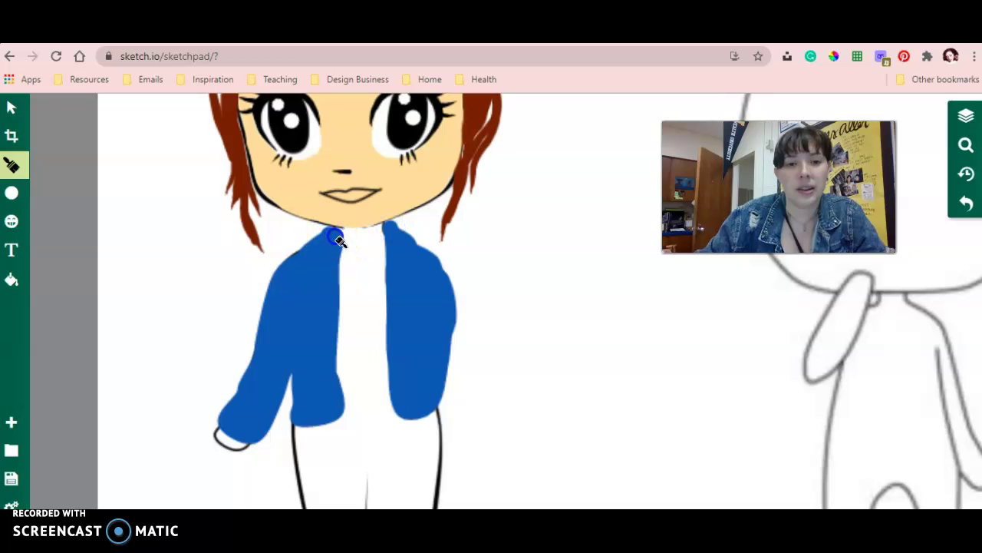
# Dab blue onto the lapel tips, then switch the brush to Streamer
pyautogui.click(391, 301)
pyautogui.click(307, 298)
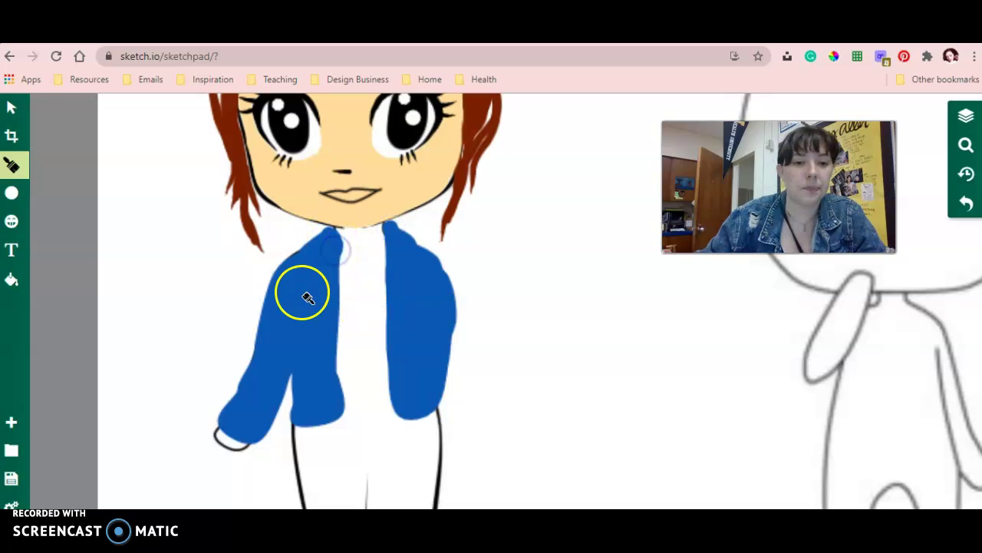
pyautogui.click(12, 164)
pyautogui.click(188, 150)
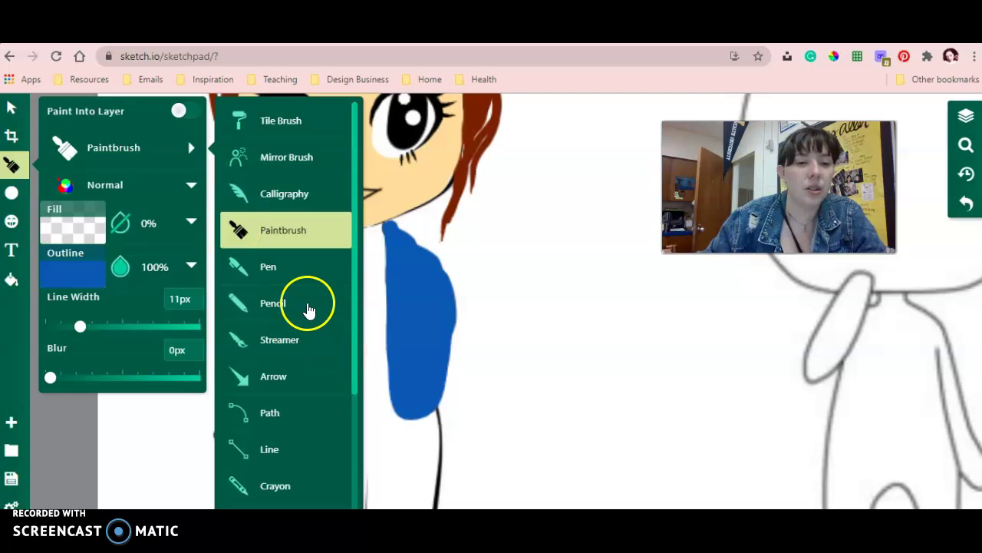
pyautogui.click(259, 340)
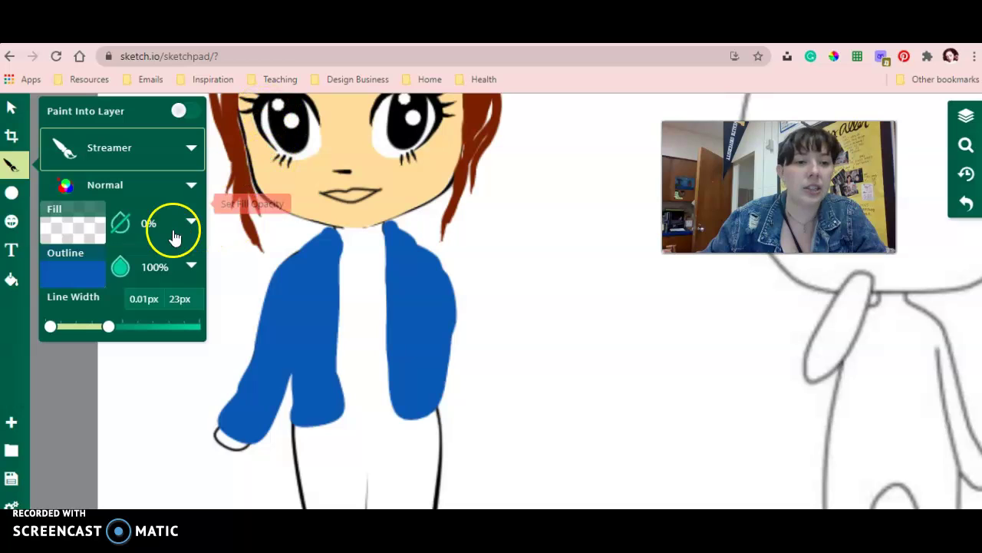
# Set the stroke colour to near-black navy #061535 and start a dark line on the sleeve
pyautogui.click(91, 273)
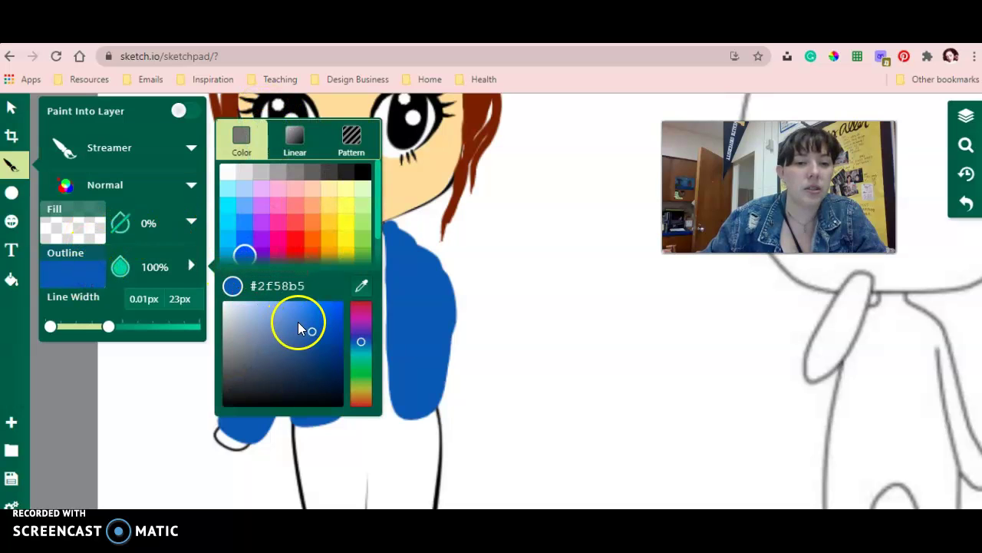
pyautogui.click(299, 317)
pyautogui.moveTo(294, 310); pyautogui.dragTo(327, 375)
pyautogui.click(331, 386)
pyautogui.click(82, 378)
pyautogui.click(295, 360)
# Trace dark navy outlines along the left sleeve's edge, the right panel's inner edge and the left lapel
pyautogui.moveTo(294, 360)
pyautogui.mouseDown()
pyautogui.moveTo(290, 420)
pyautogui.moveTo(296, 413)
pyautogui.mouseUp()
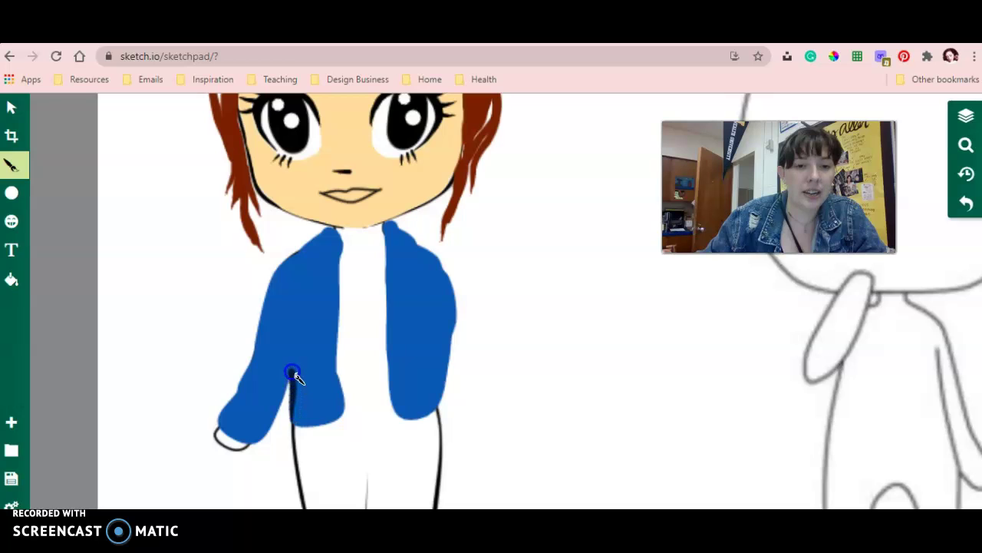
pyautogui.moveTo(296, 339); pyautogui.dragTo(298, 263)
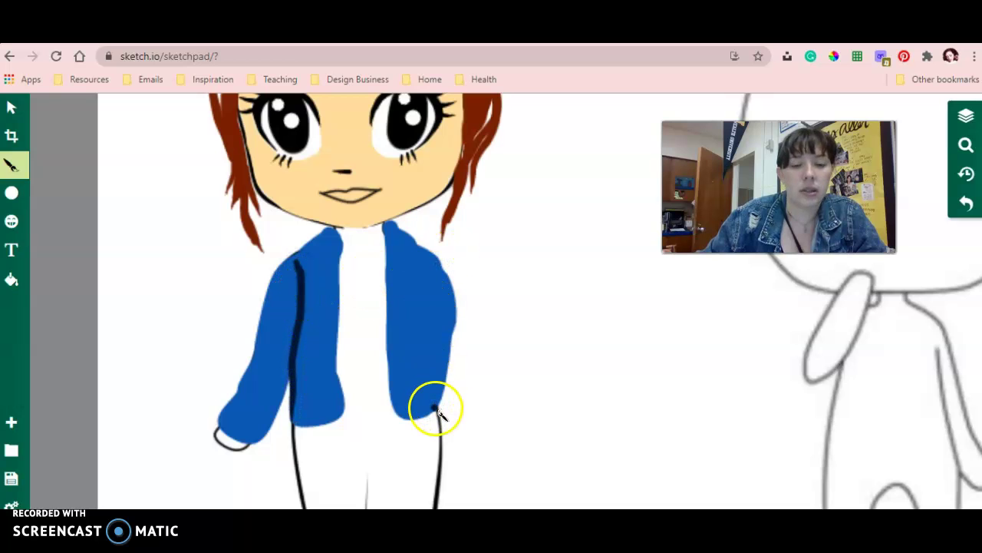
pyautogui.moveTo(437, 413); pyautogui.dragTo(426, 304)
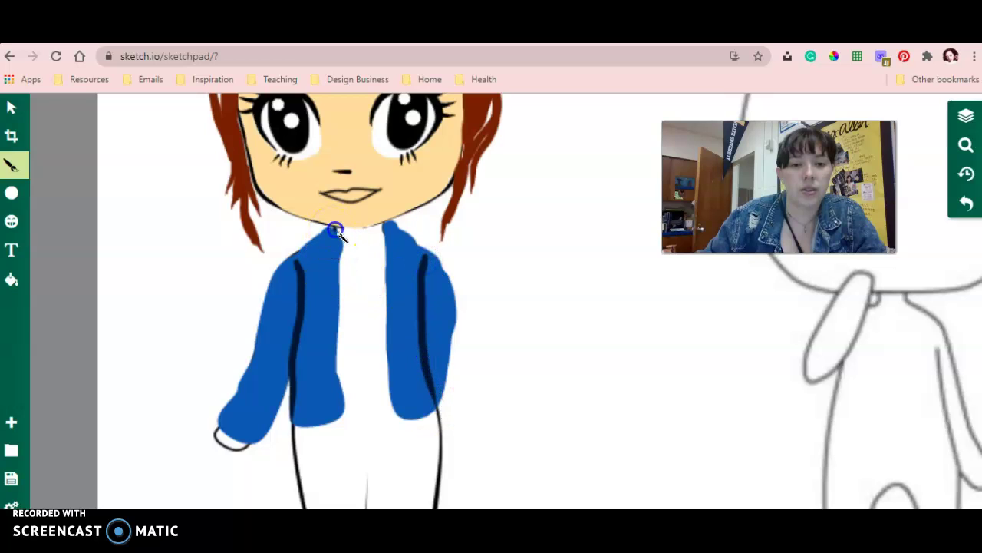
pyautogui.moveTo(340, 274); pyautogui.dragTo(340, 298)
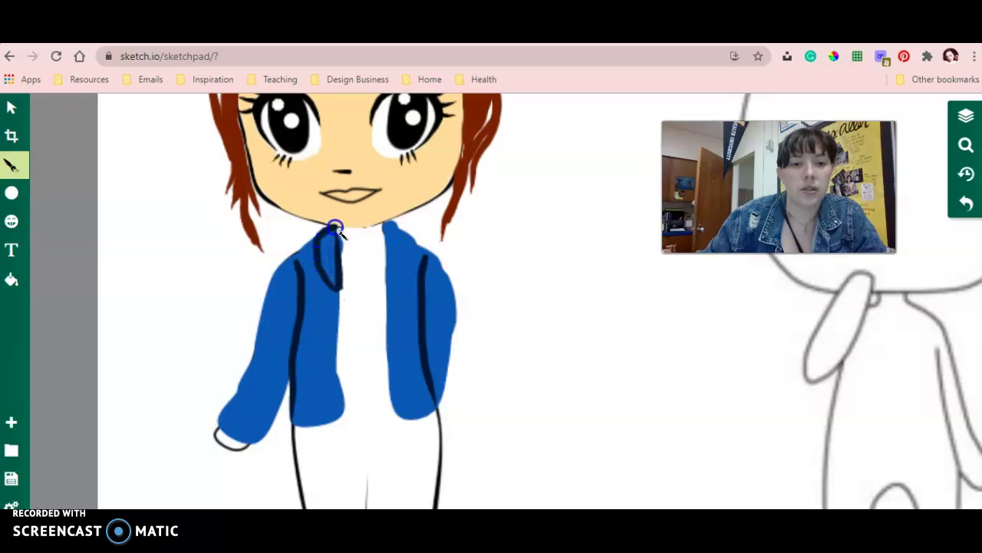
# Outline the right lapel in navy, undoing and redrawing the strokes that went astray
pyautogui.moveTo(386, 224); pyautogui.dragTo(385, 258)
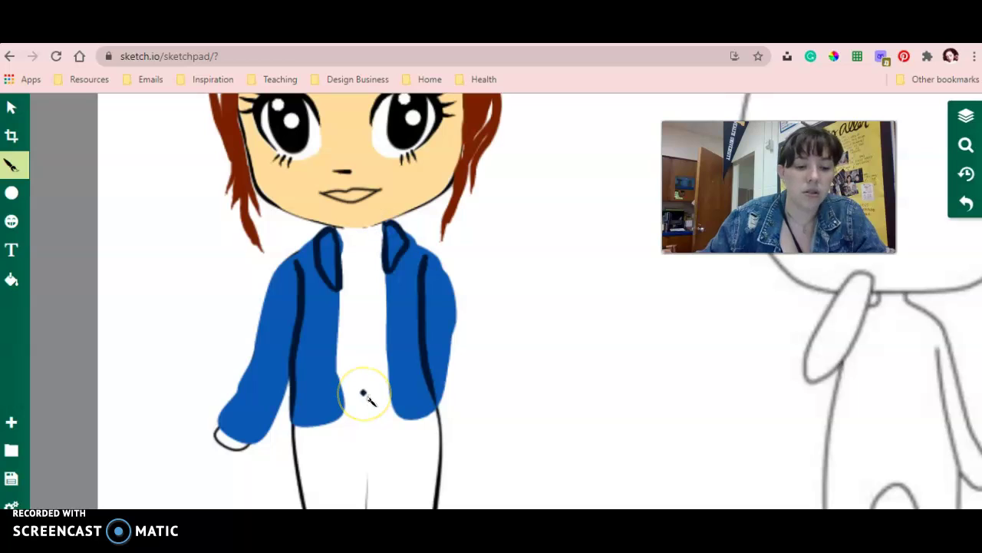
pyautogui.hotkey('ctrl', 'z')
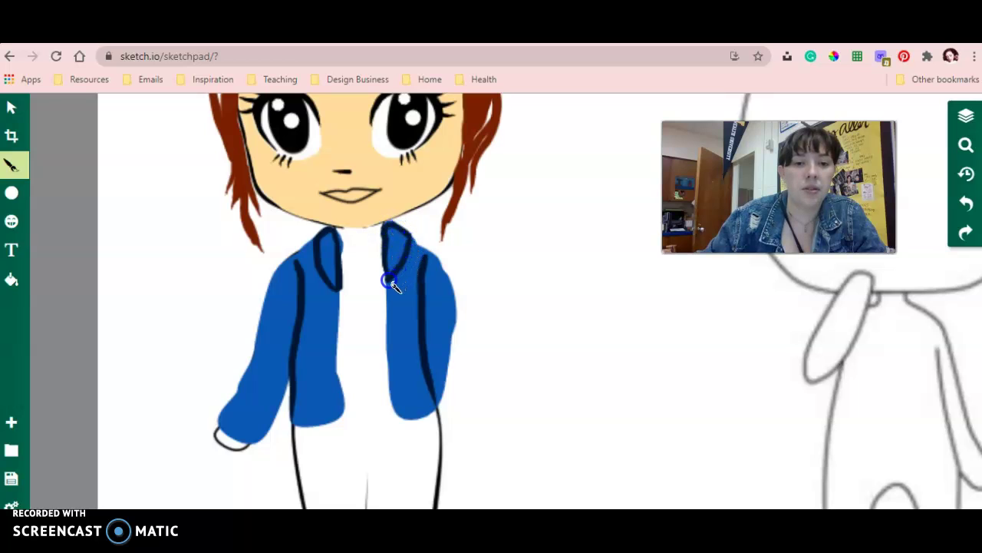
pyautogui.moveTo(394, 286)
pyautogui.mouseDown()
pyautogui.moveTo(367, 326)
pyautogui.moveTo(354, 322)
pyautogui.moveTo(345, 298)
pyautogui.mouseUp()
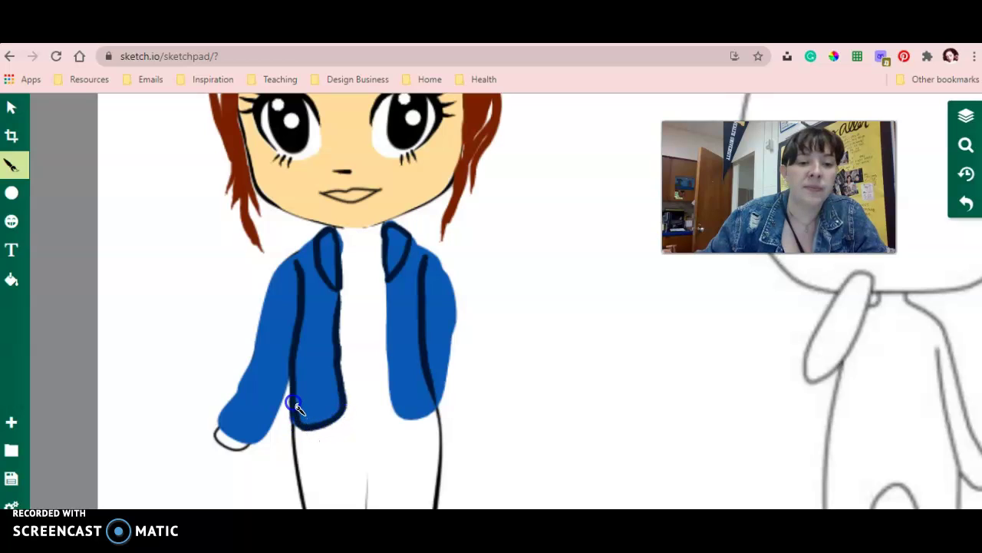
pyautogui.moveTo(295, 405)
pyautogui.mouseDown()
pyautogui.moveTo(373, 379)
pyautogui.moveTo(392, 321)
pyautogui.moveTo(391, 284)
pyautogui.mouseUp()
pyautogui.hotkey('ctrl', 'z')
pyautogui.click(390, 285)
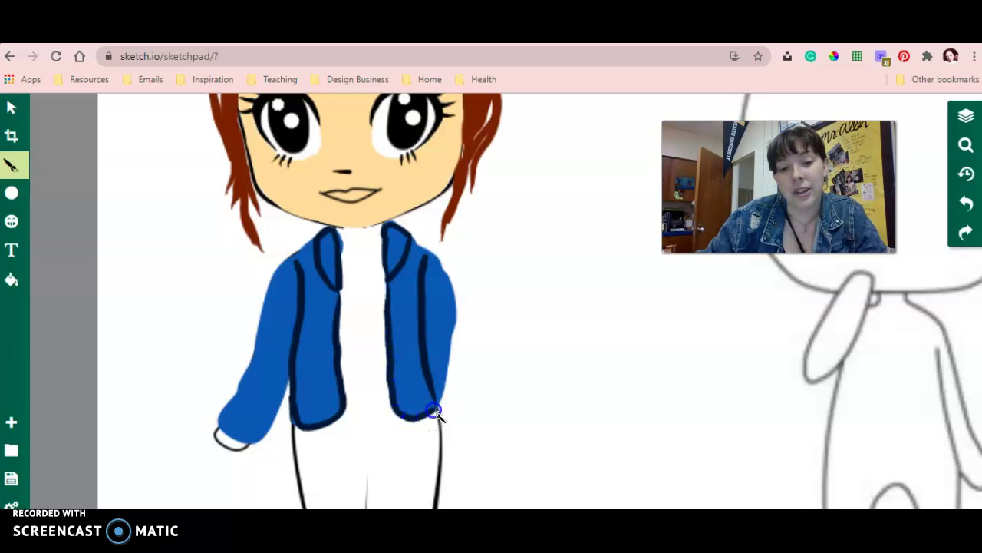
# Finish the navy outlines on the jacket's lower right edge, right lapel, right edge and left panel edge
pyautogui.moveTo(434, 404); pyautogui.dragTo(445, 414)
pyautogui.moveTo(406, 230); pyautogui.dragTo(412, 242)
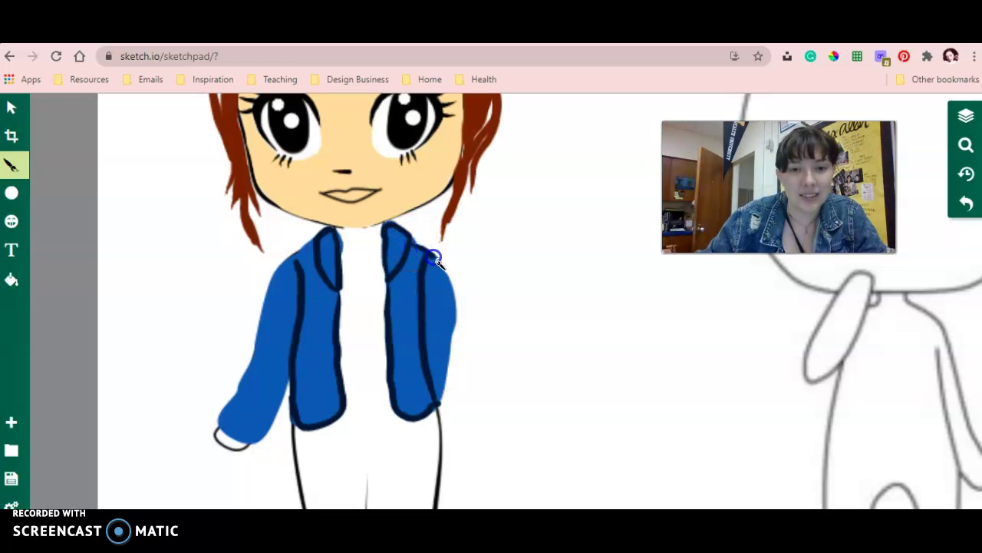
pyautogui.moveTo(456, 310); pyautogui.dragTo(454, 341)
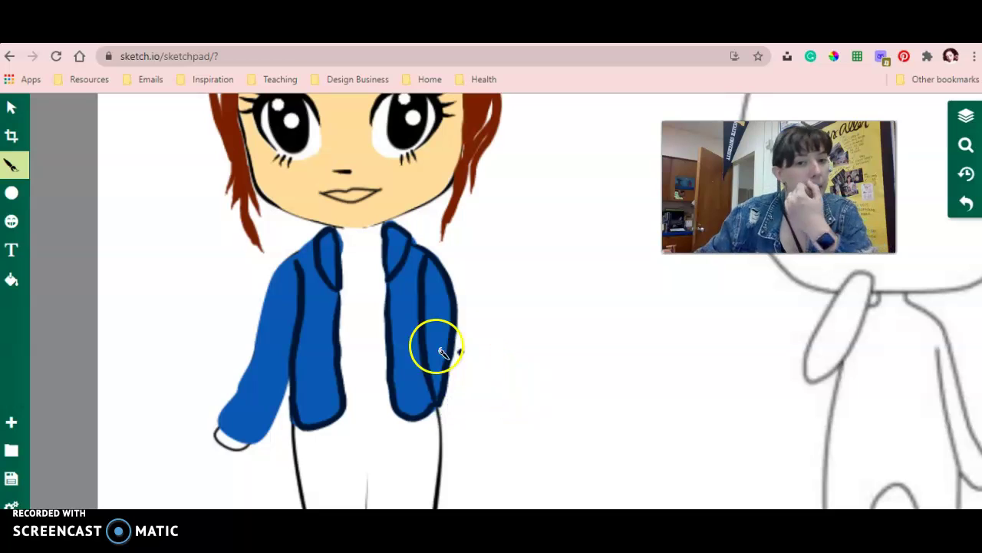
pyautogui.moveTo(307, 303)
pyautogui.mouseDown()
pyautogui.moveTo(278, 269)
pyautogui.moveTo(276, 291)
pyautogui.moveTo(310, 245)
pyautogui.mouseUp()
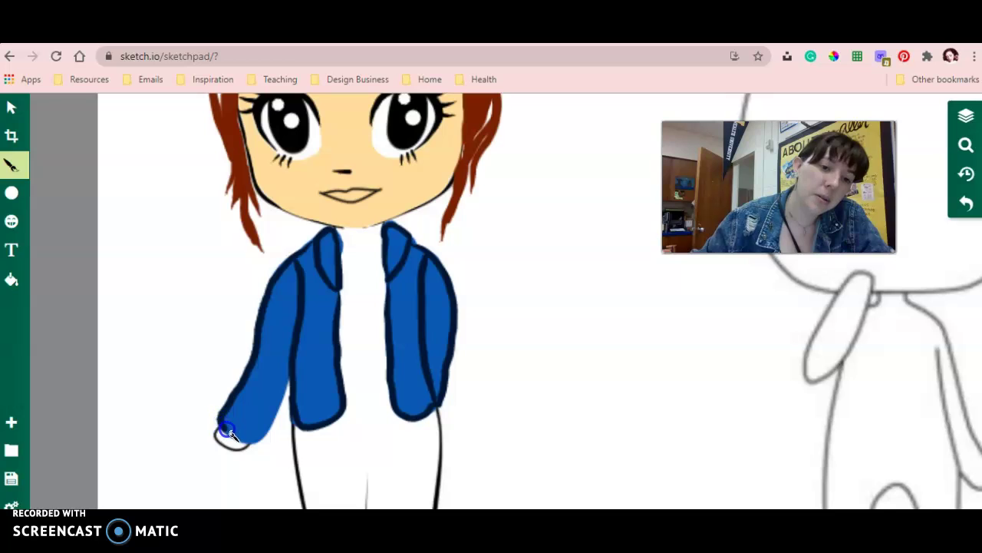
# Outline the left sleeve down to the cuff, draw the cuff line and cover a small speck
pyautogui.moveTo(256, 445); pyautogui.dragTo(295, 392)
pyautogui.moveTo(229, 398); pyautogui.dragTo(238, 414)
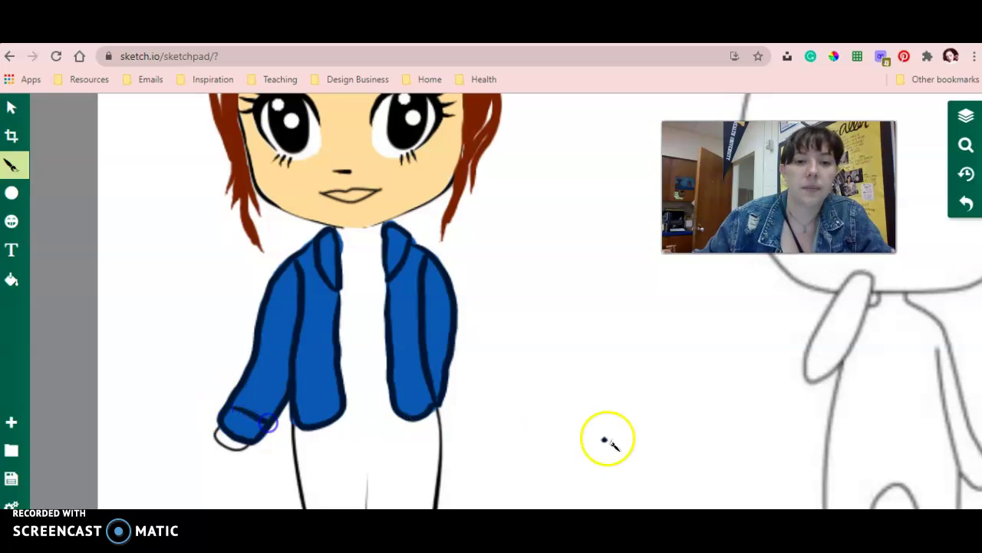
pyautogui.moveTo(296, 375)
pyautogui.mouseDown()
pyautogui.moveTo(270, 358)
pyautogui.moveTo(285, 360)
pyautogui.mouseUp()
# Add short dark crease strokes and a fold dab across both jacket panels
pyautogui.moveTo(431, 353); pyautogui.dragTo(442, 350)
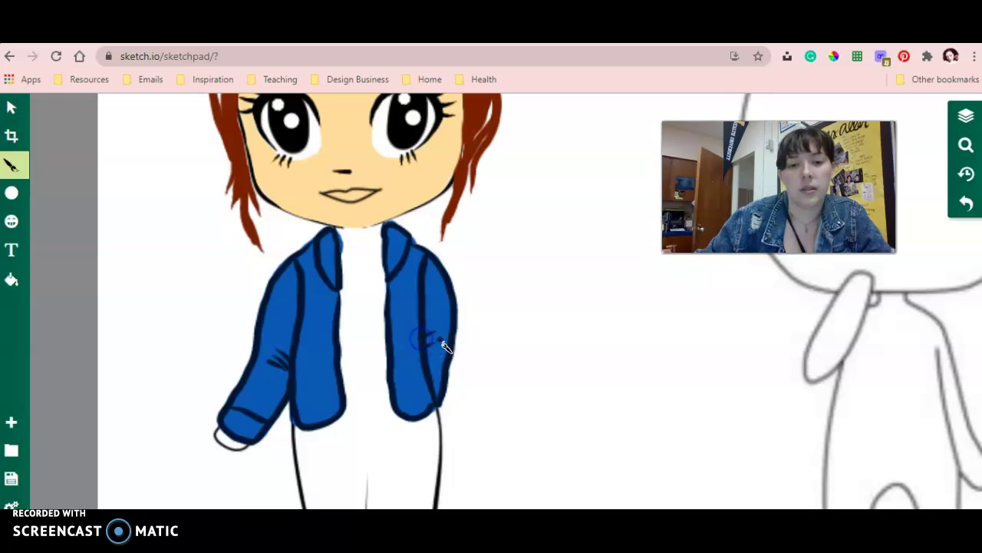
pyautogui.moveTo(434, 345)
pyautogui.mouseDown()
pyautogui.moveTo(440, 391)
pyautogui.moveTo(357, 292)
pyautogui.moveTo(322, 316)
pyautogui.moveTo(334, 344)
pyautogui.moveTo(330, 317)
pyautogui.mouseUp()
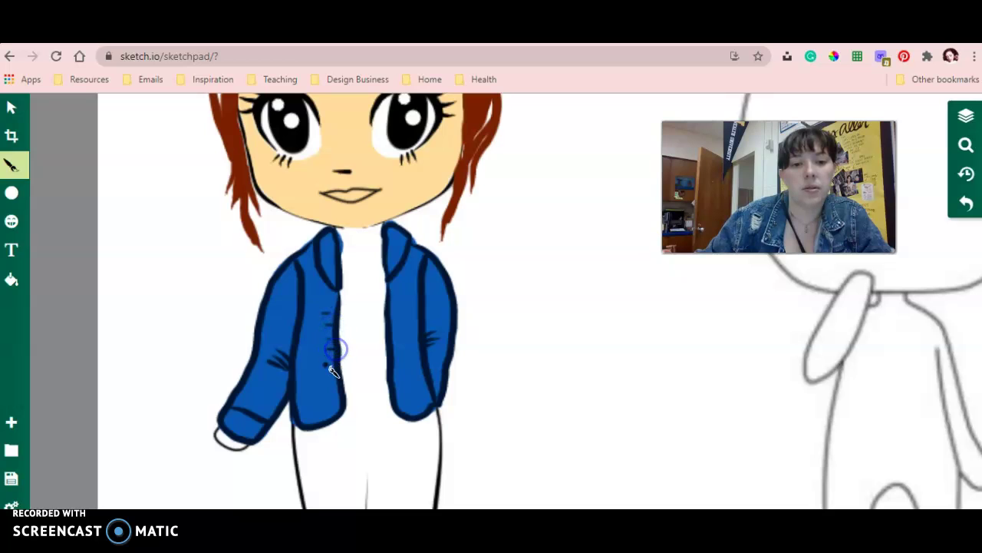
pyautogui.moveTo(338, 366)
pyautogui.mouseDown()
pyautogui.moveTo(317, 406)
pyautogui.moveTo(296, 410)
pyautogui.moveTo(310, 406)
pyautogui.mouseUp()
pyautogui.moveTo(395, 384)
pyautogui.mouseDown()
pyautogui.moveTo(423, 394)
pyautogui.moveTo(413, 391)
pyautogui.mouseUp()
pyautogui.moveTo(337, 384); pyautogui.dragTo(312, 379)
pyautogui.moveTo(408, 389)
pyautogui.mouseDown()
pyautogui.moveTo(394, 346)
pyautogui.moveTo(405, 307)
pyautogui.mouseUp()
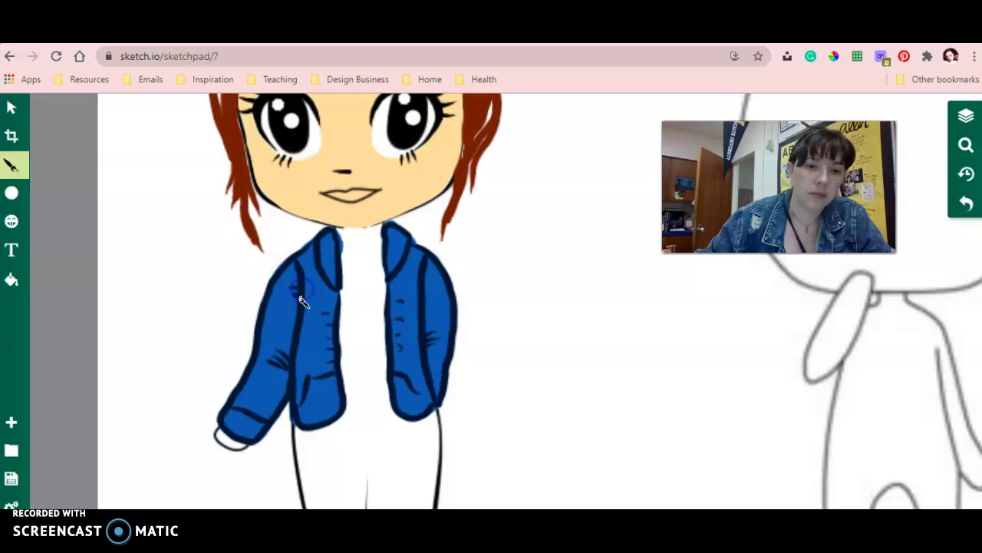
pyautogui.click(436, 292)
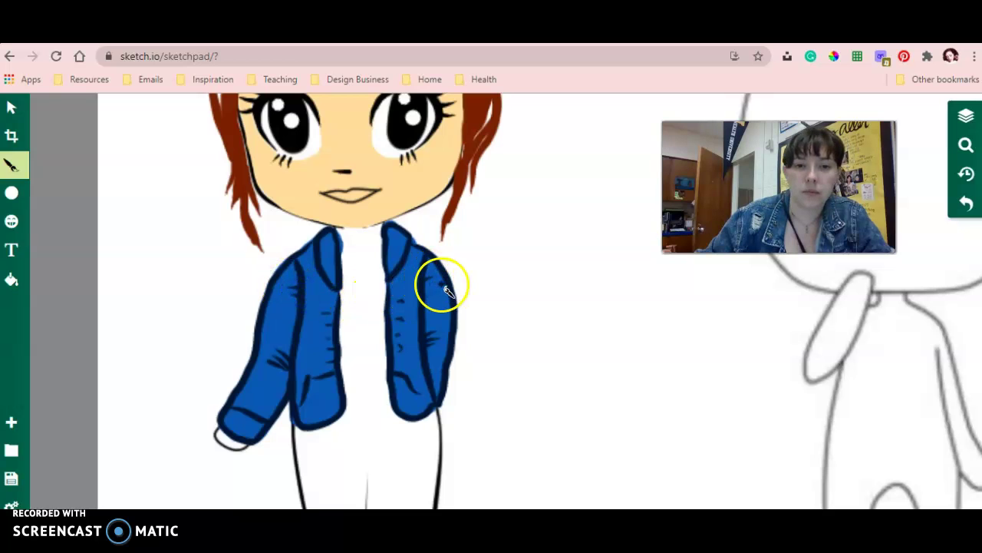
# Download the drawing as a .JPEG file and save it to the Desktop
pyautogui.click(13, 479)
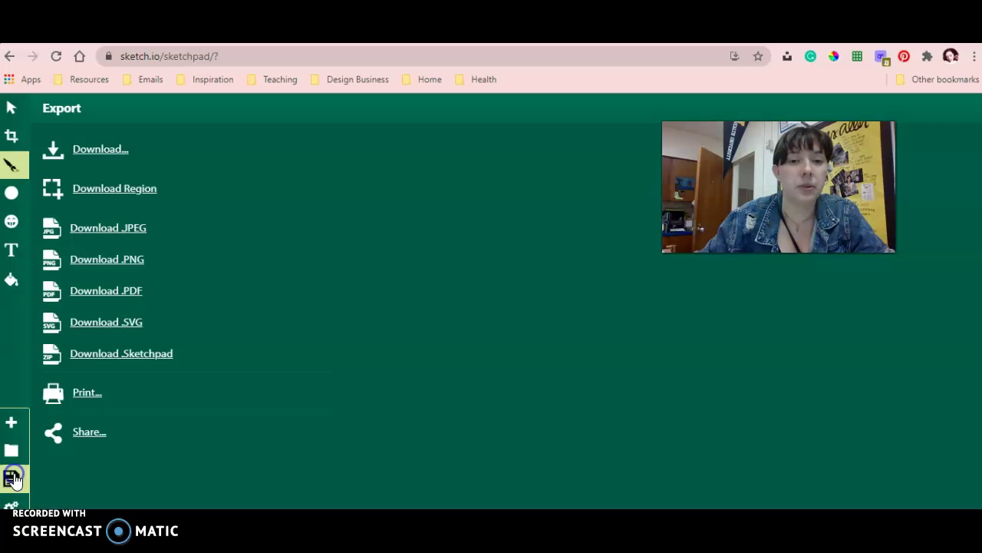
pyautogui.click(143, 235)
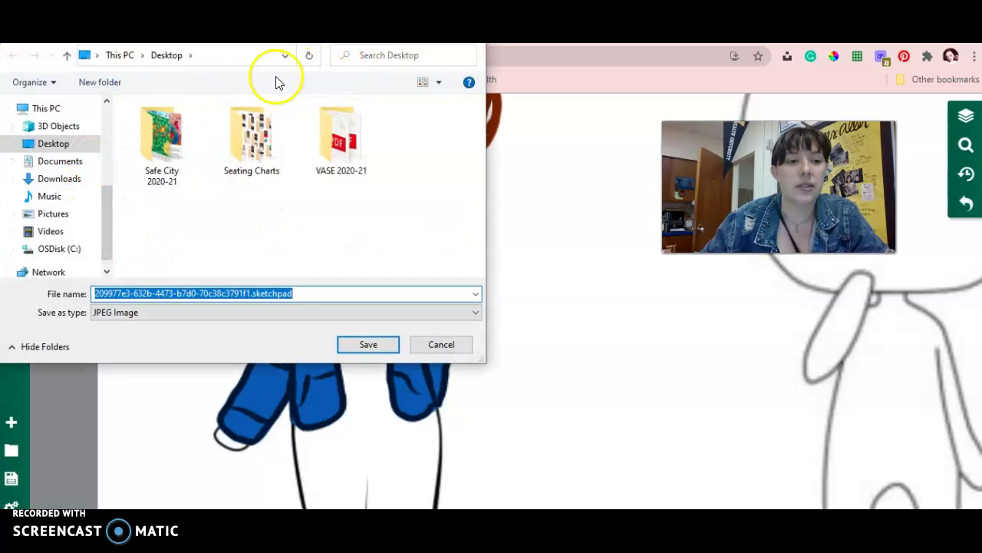
pyautogui.click(373, 344)
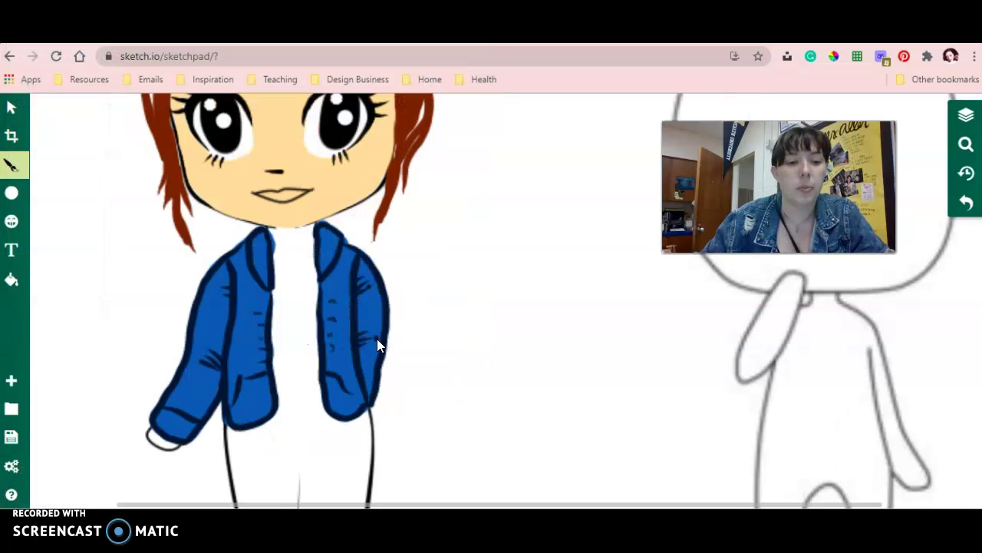
pyautogui.click(378, 337)
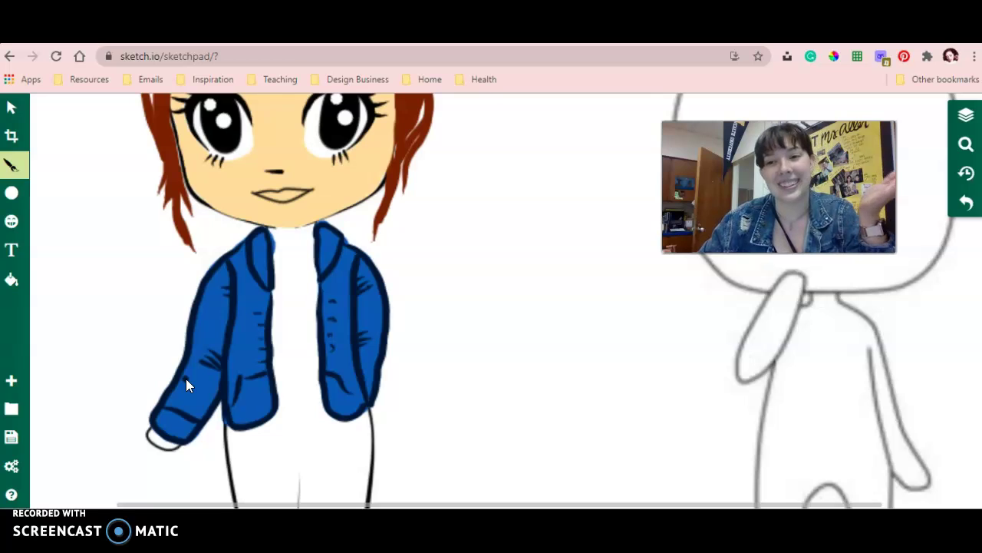
pyautogui.click(22, 488)
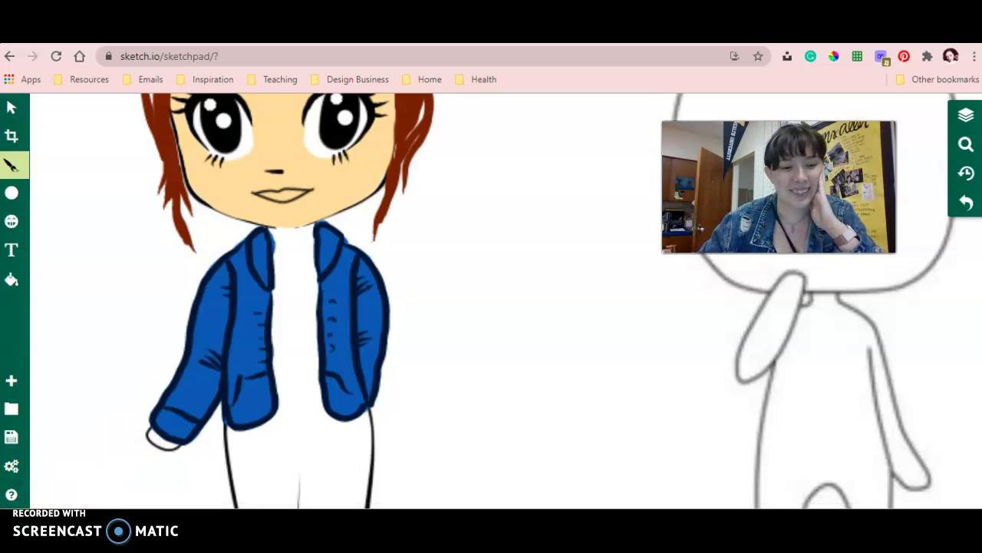